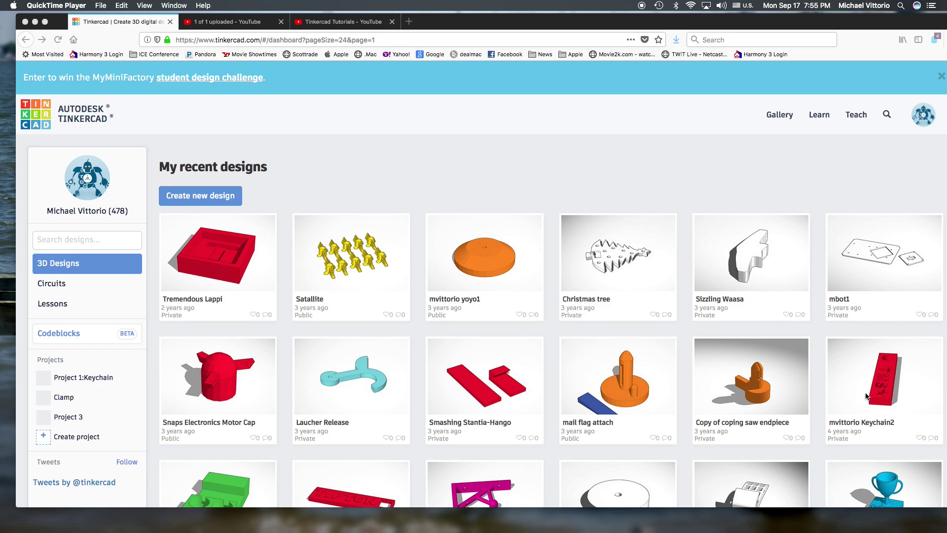
# - View the details of the existing Keychain2 design, then close its preview
pyautogui.click(897, 397)
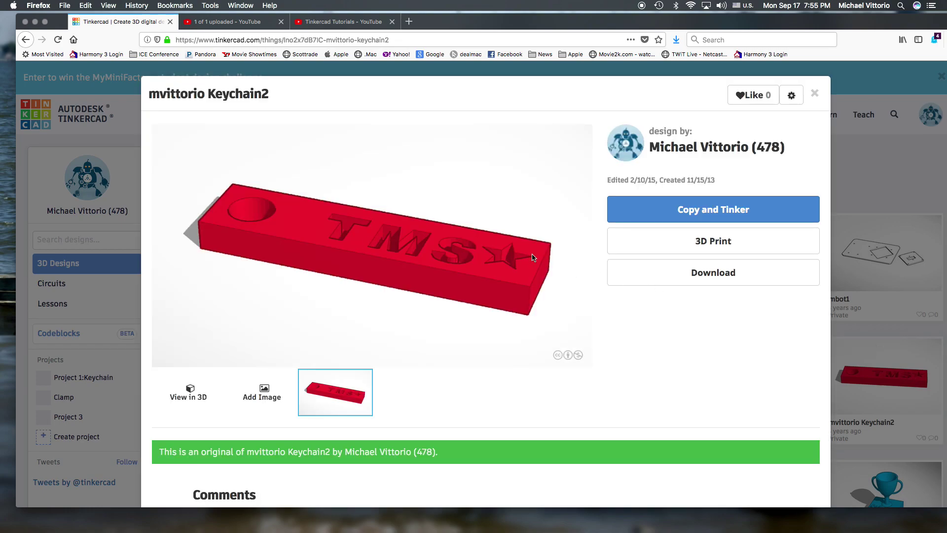
pyautogui.click(814, 93)
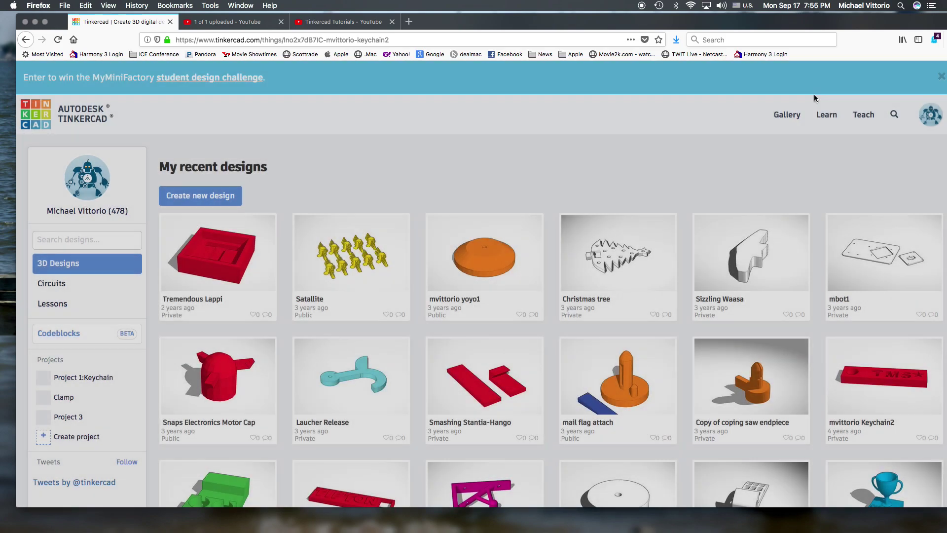
# - Create a new design and rename it with the owner's username followed by "keychain"
pyautogui.click(199, 195)
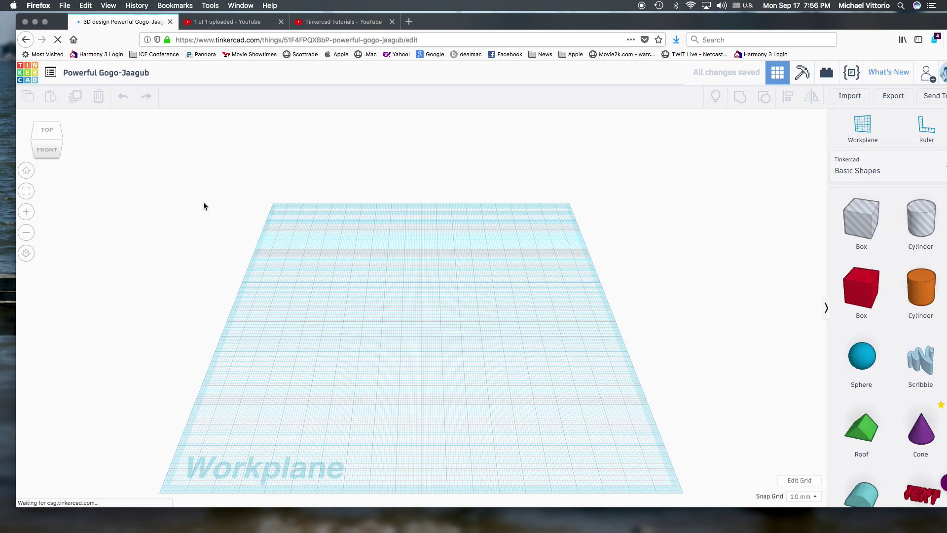
pyautogui.click(114, 75)
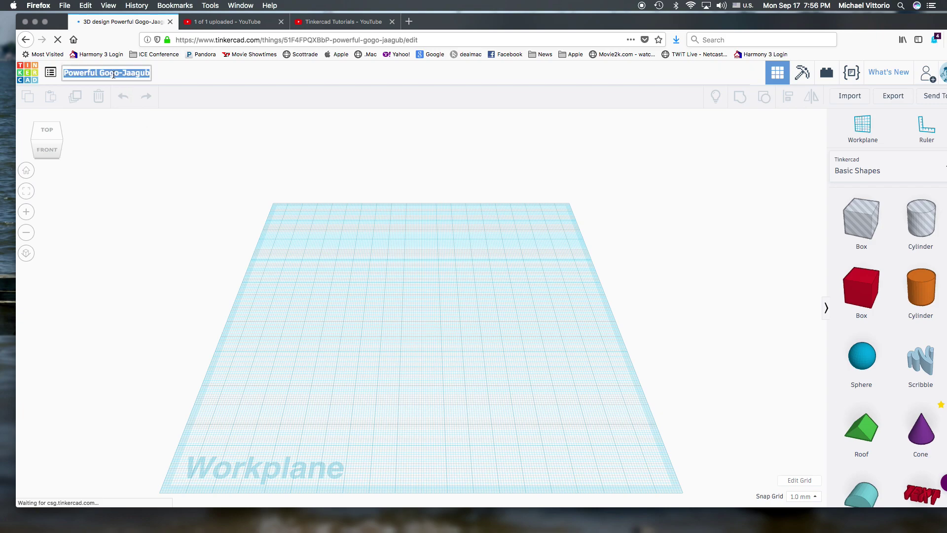
pyautogui.write('mv')
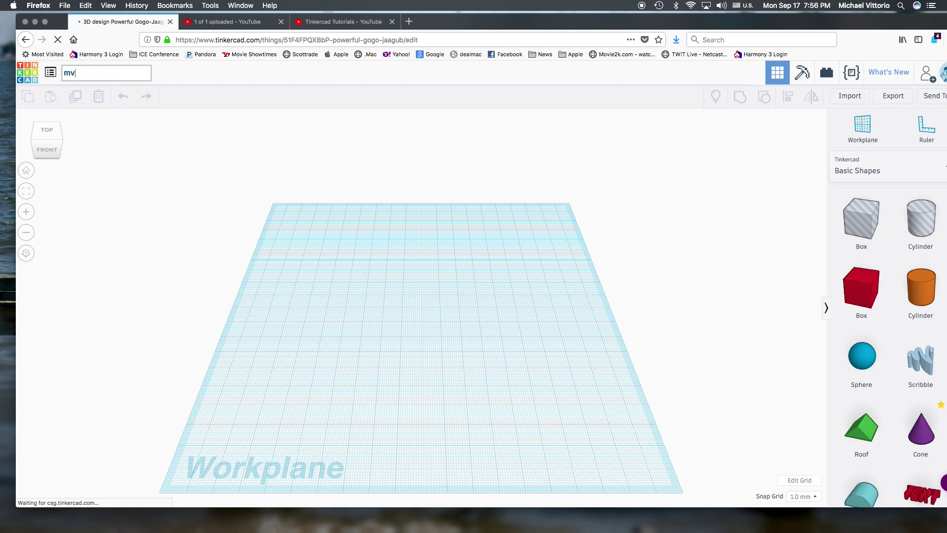
pyautogui.write('ittorio')
pyautogui.write('keychain')
pyautogui.press('Return')
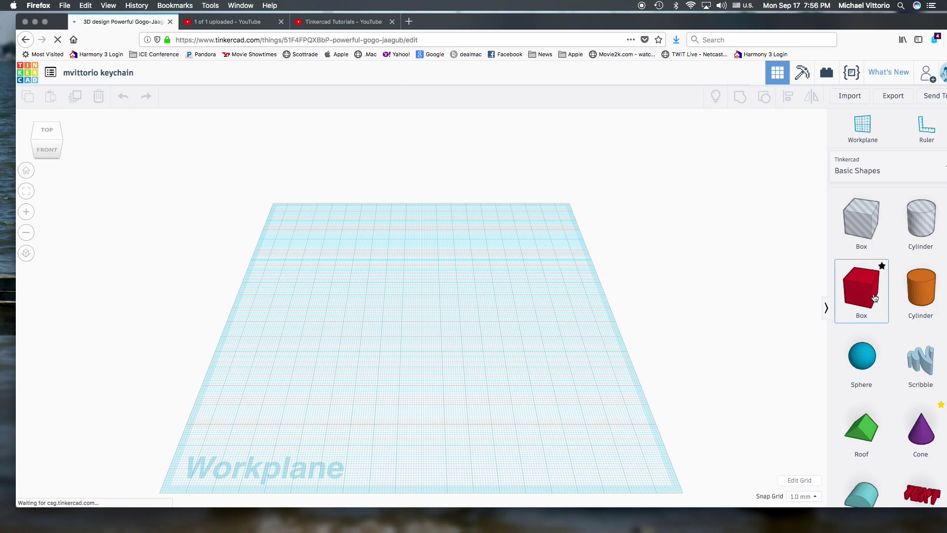
# - Place a solid red box on the workplane and set its side-to-side dimension to 85 mm
pyautogui.moveTo(872, 297); pyautogui.dragTo(341, 351)
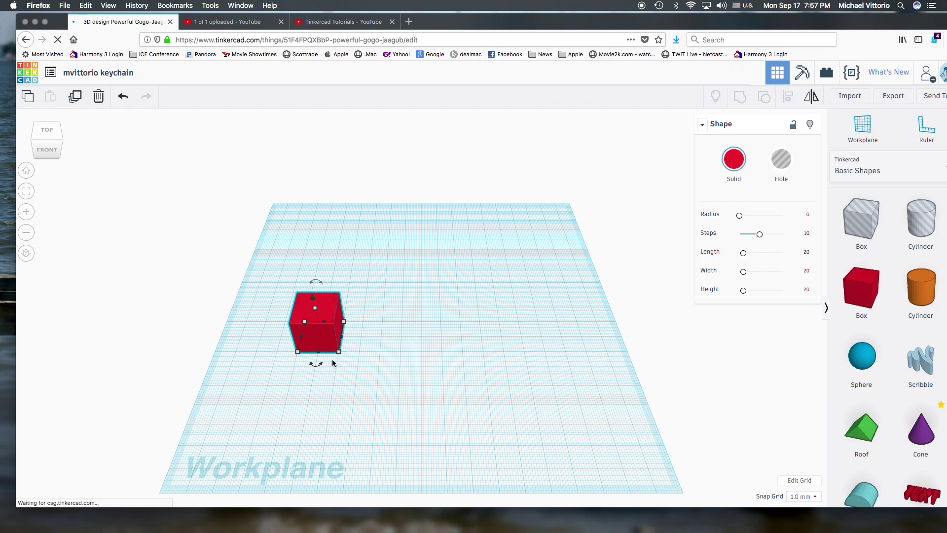
pyautogui.click(339, 351)
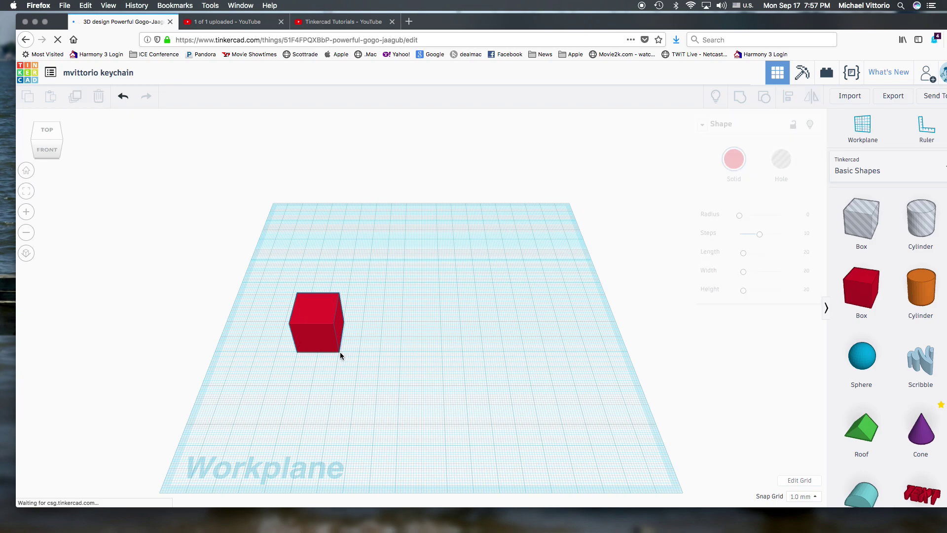
pyautogui.click(338, 352)
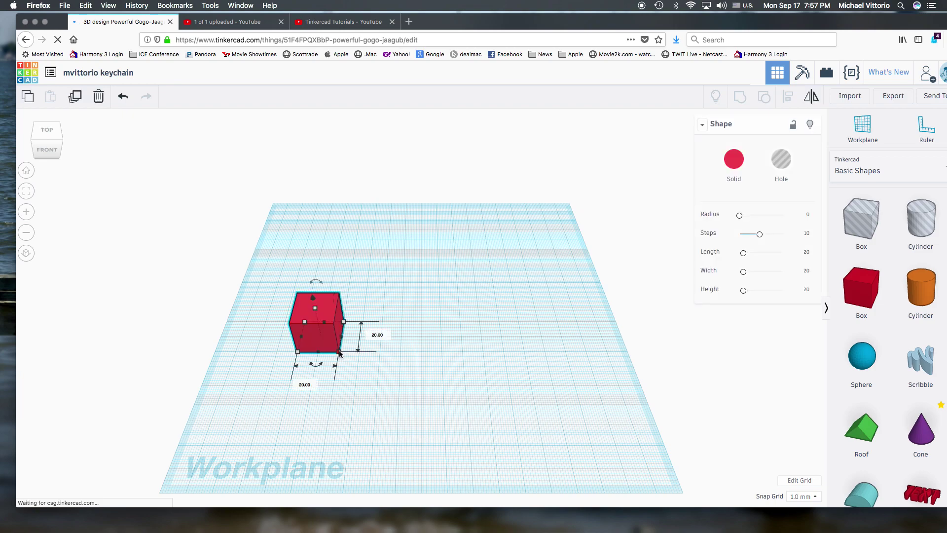
pyautogui.click(310, 386)
pyautogui.write('85')
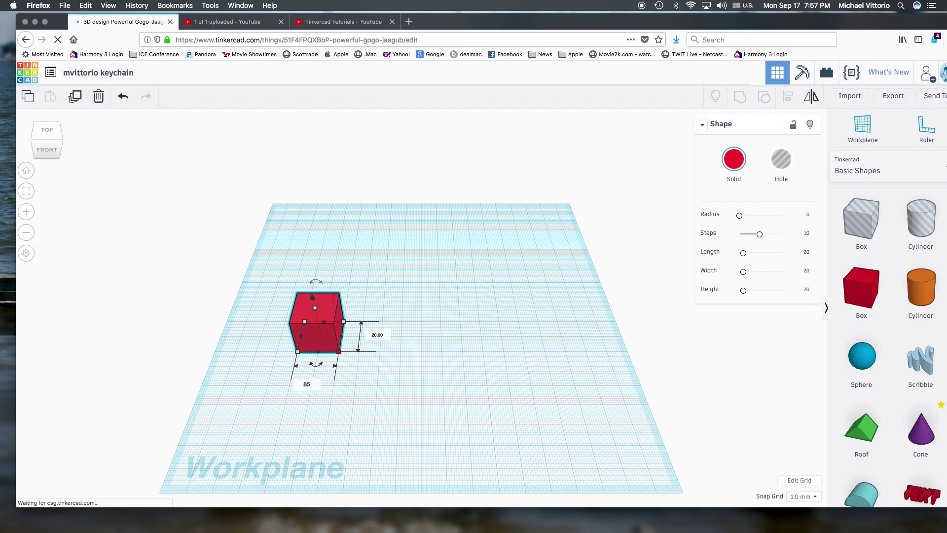
pyautogui.press('Return')
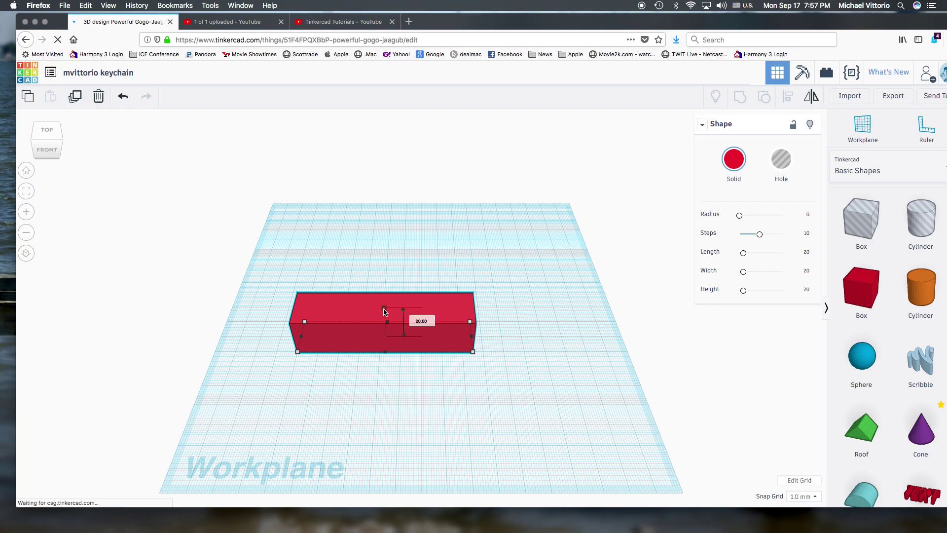
# - Set the height of the 85 mm box to 8 mm and deselect it
pyautogui.click(427, 325)
pyautogui.write('8')
pyautogui.press('Return')
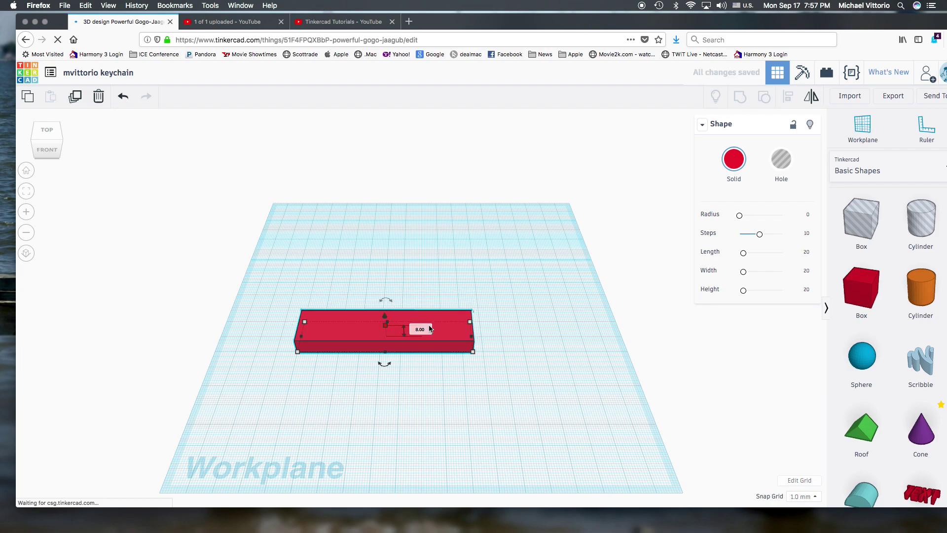
pyautogui.click(496, 367)
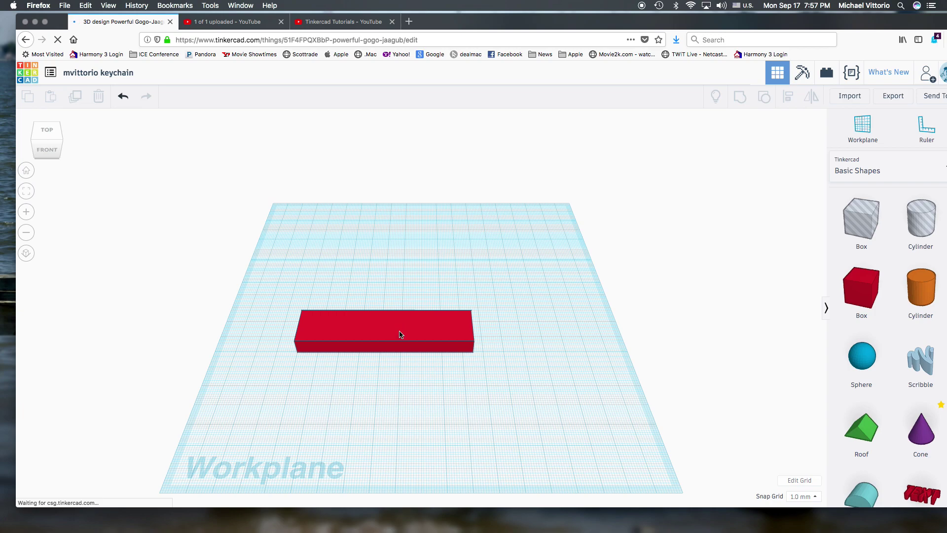
# - Place a cylinder hole in front of the red bar and set both its base dimensions to 12 mm
pyautogui.moveTo(913, 231); pyautogui.dragTo(463, 380)
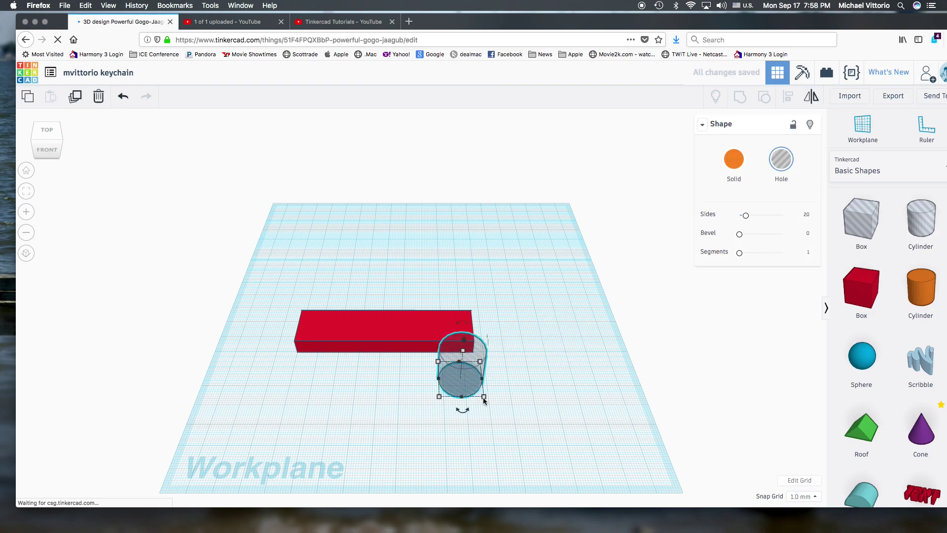
pyautogui.moveTo(484, 397)
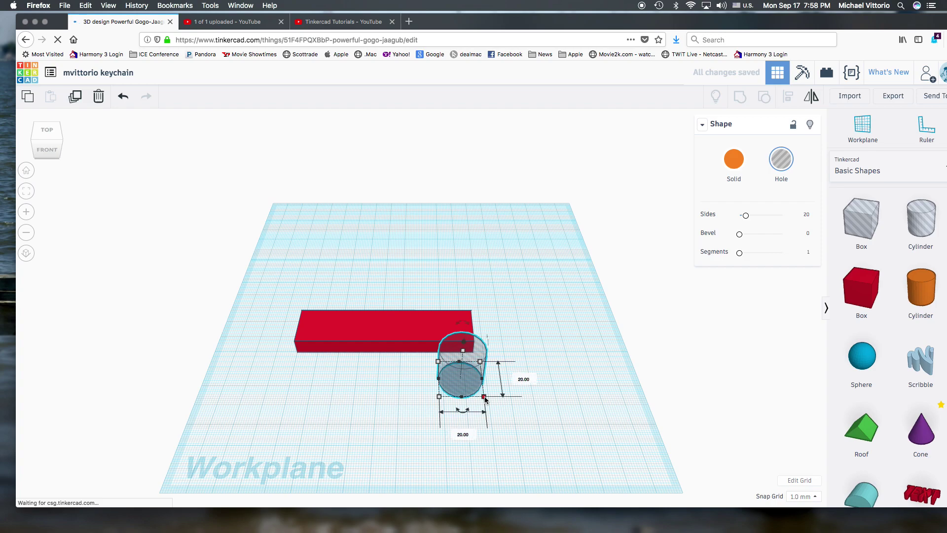
pyautogui.click(468, 435)
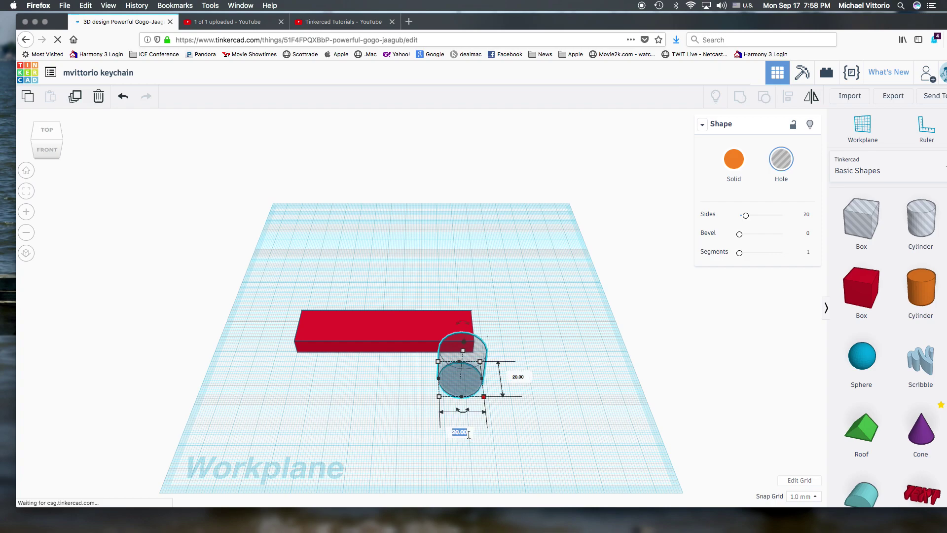
pyautogui.write('12')
pyautogui.press('Return')
pyautogui.click(499, 377)
pyautogui.write('12')
pyautogui.press('Return')
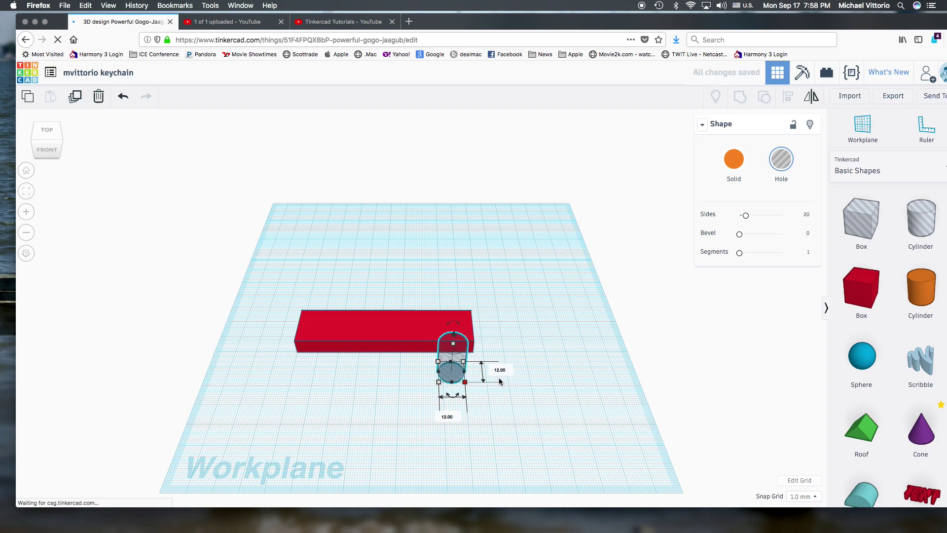
# - Move the cylinder hole into one end of the red bar and center it across the bar's width
pyautogui.moveTo(457, 368); pyautogui.dragTo(459, 330)
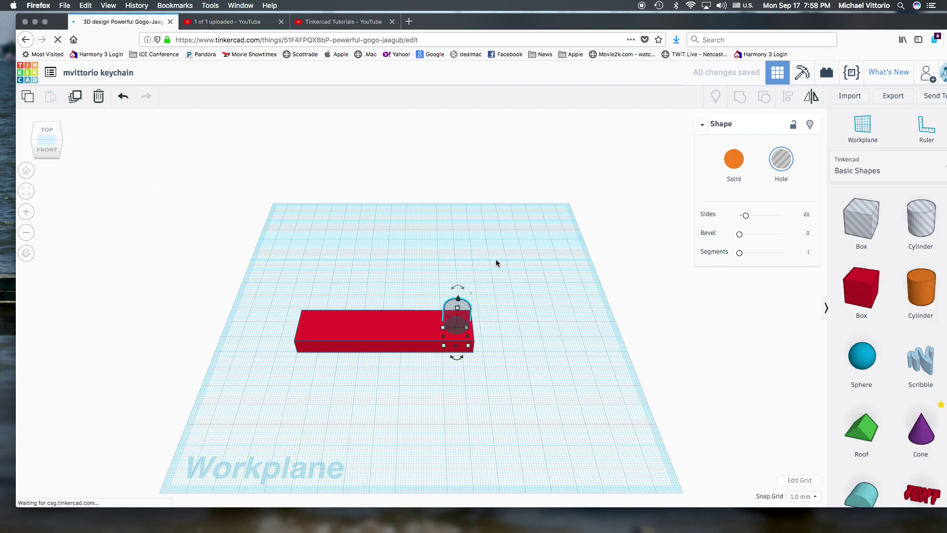
pyautogui.moveTo(431, 283); pyautogui.dragTo(250, 224, button='right')
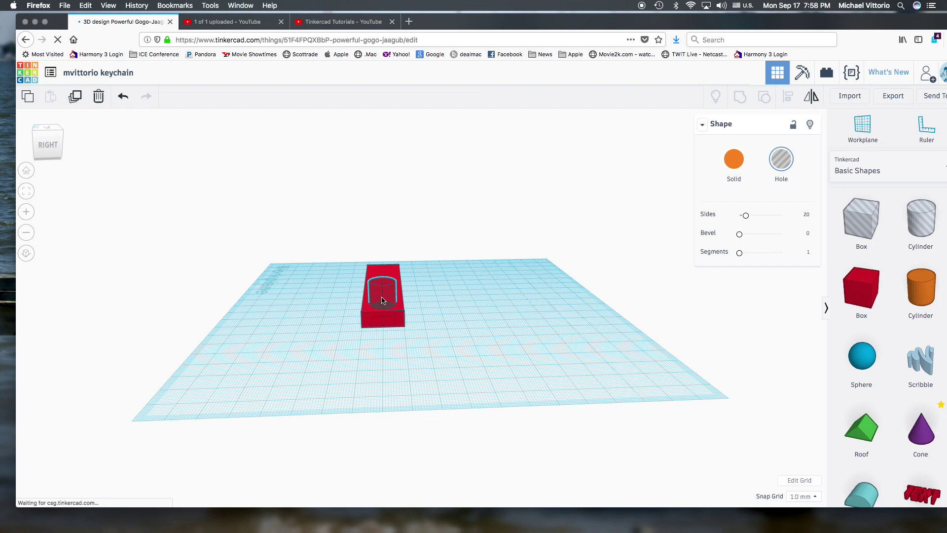
pyautogui.moveTo(382, 300); pyautogui.dragTo(384, 300)
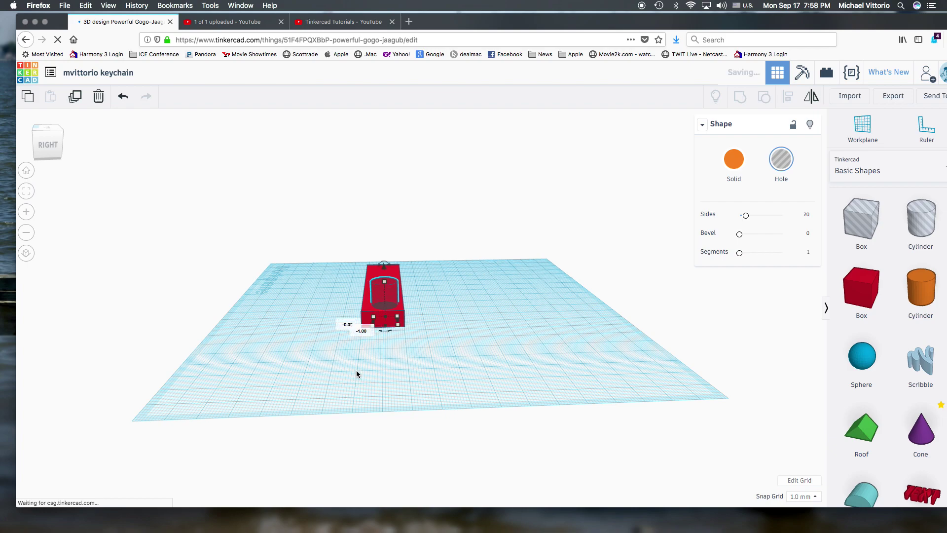
pyautogui.click(371, 339)
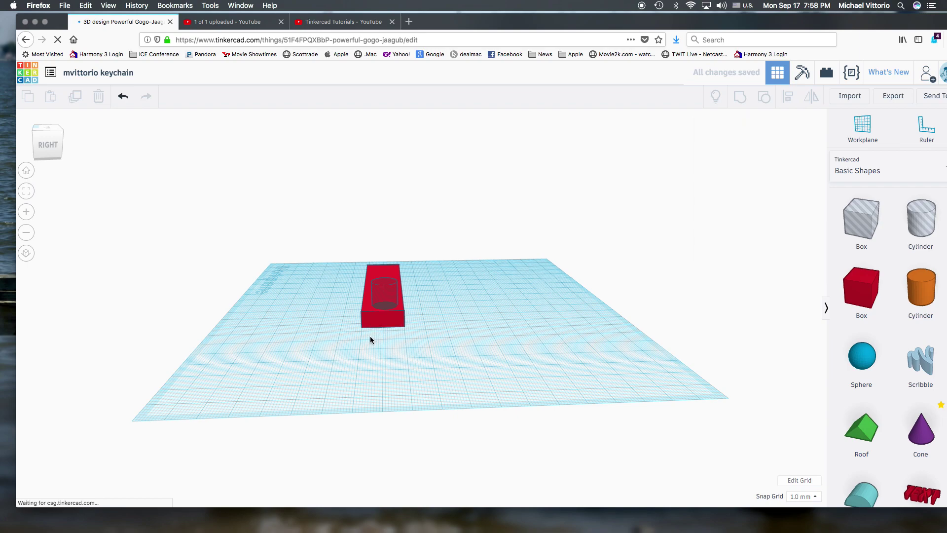
pyautogui.click(380, 303)
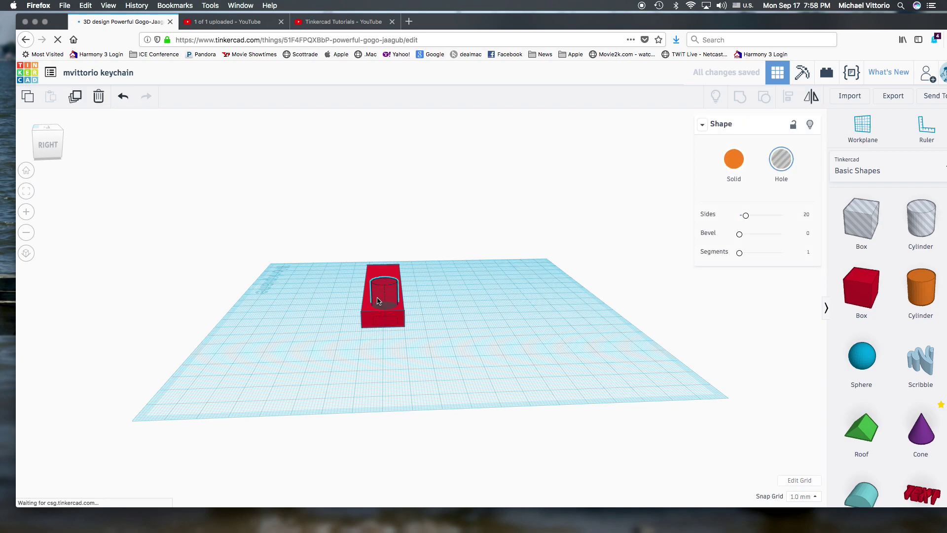
pyautogui.press('Left')
pyautogui.press('Left')
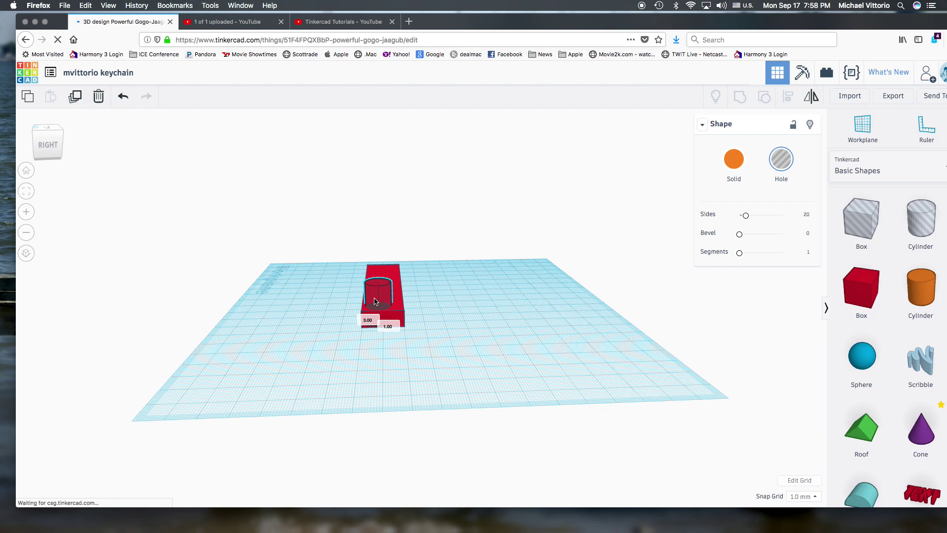
pyautogui.press('Right')
pyautogui.press('Right')
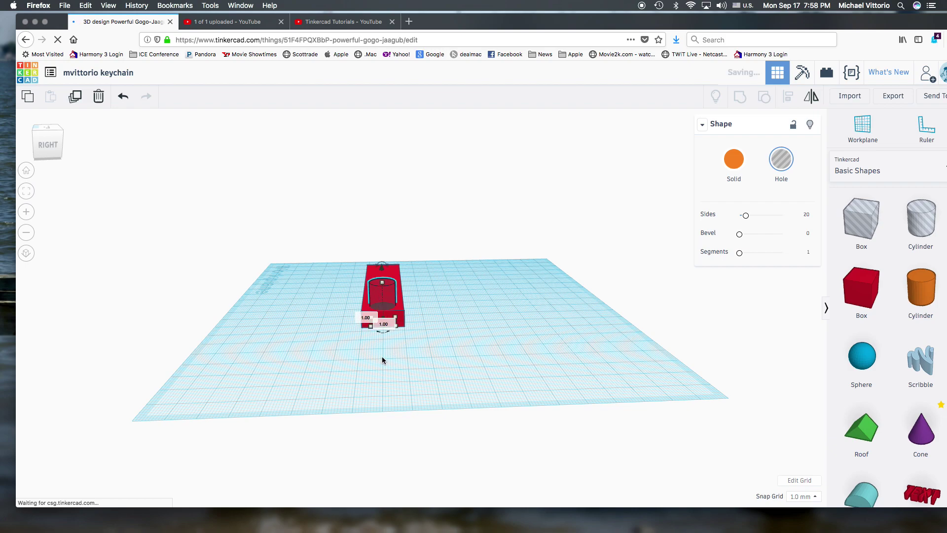
pyautogui.click(383, 360)
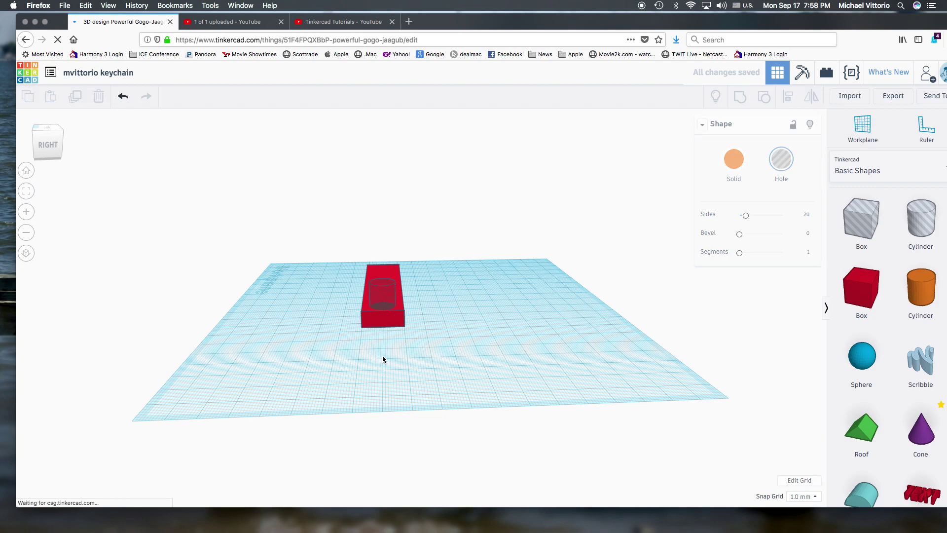
# - Fine-tune the cylinder hole's position so it sits slightly in from the end of the bar
pyautogui.moveTo(311, 346); pyautogui.dragTo(443, 389, button='right')
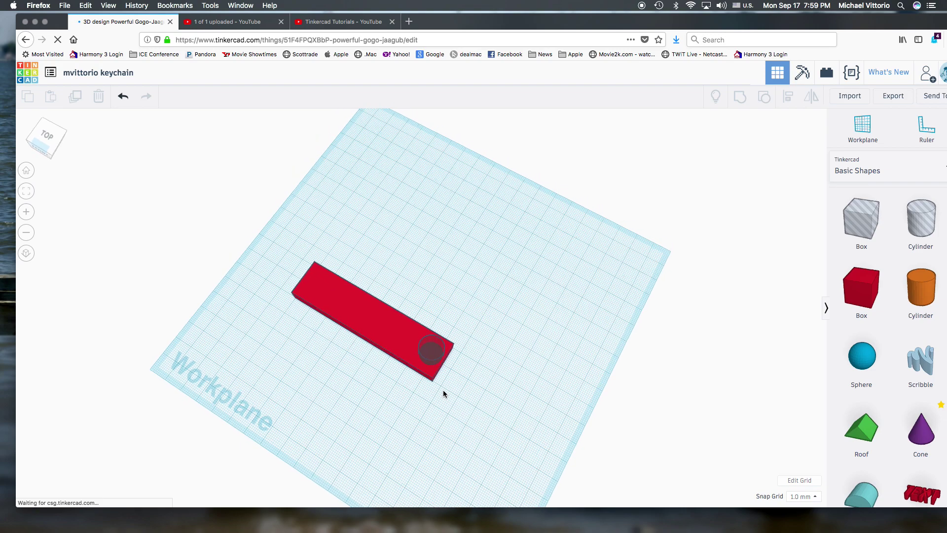
pyautogui.click(426, 357)
pyautogui.moveTo(425, 355); pyautogui.dragTo(427, 357)
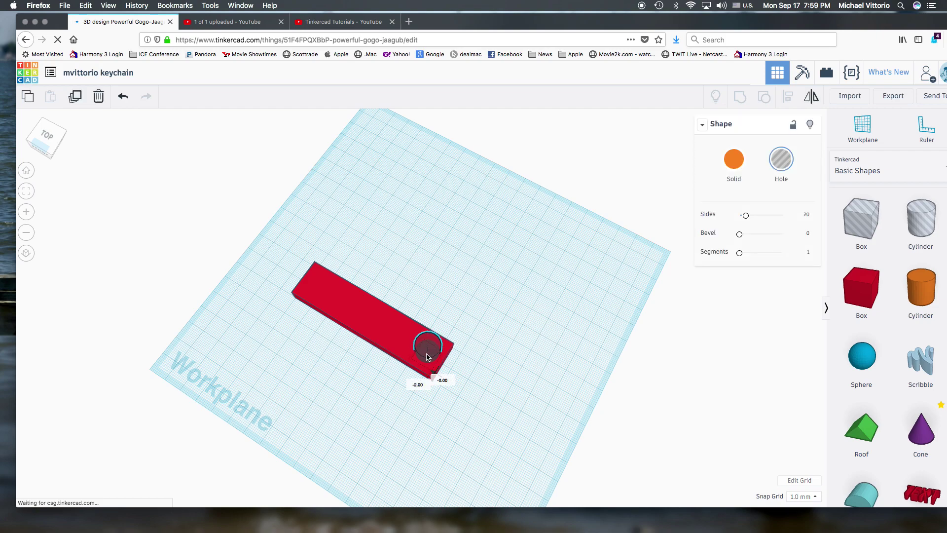
pyautogui.moveTo(428, 356); pyautogui.dragTo(431, 360)
pyautogui.click(486, 374)
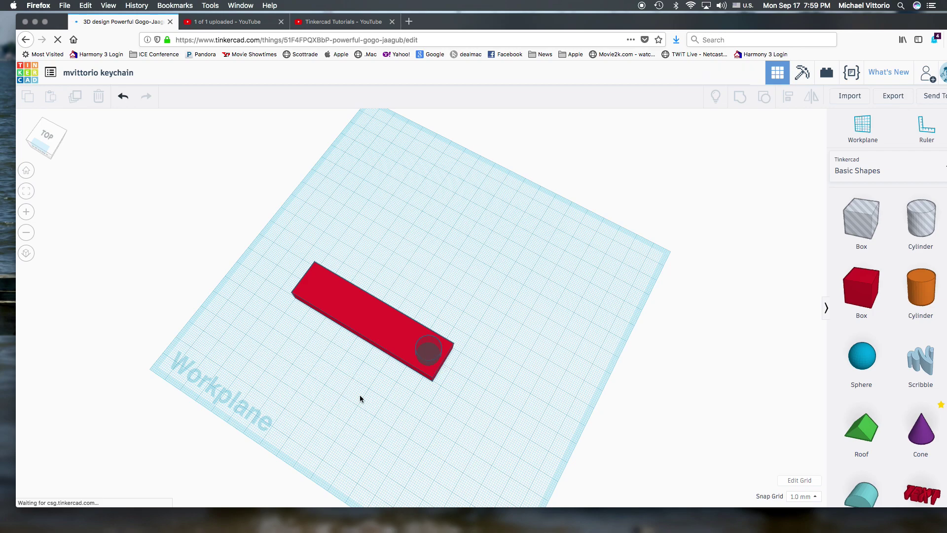
# - Lower the cylinder hole by 8 mm so it passes completely through the red bar
pyautogui.moveTo(390, 386); pyautogui.dragTo(442, 332, button='right')
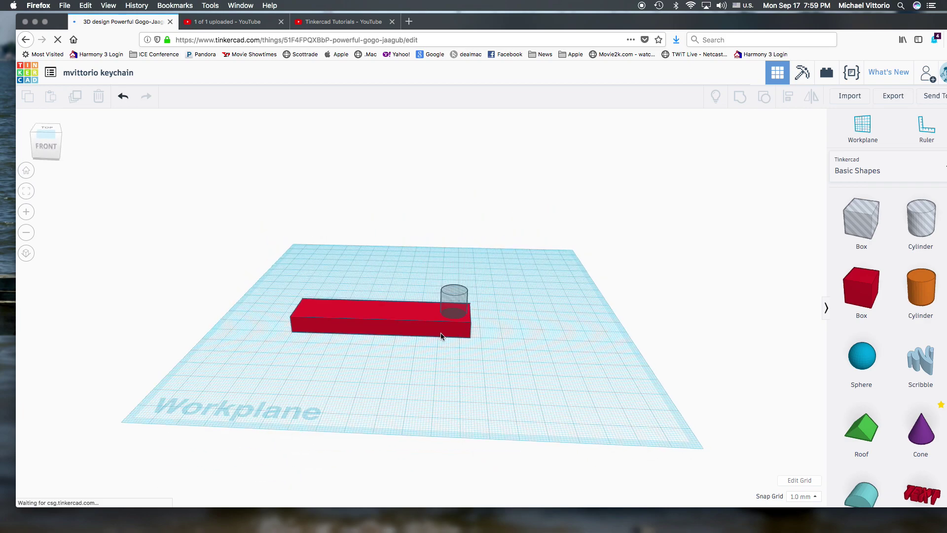
pyautogui.click(456, 303)
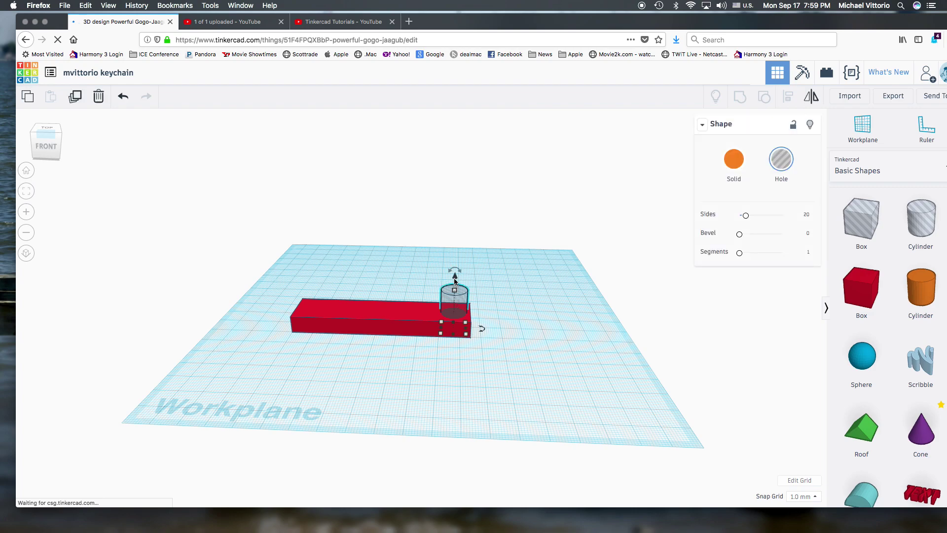
pyautogui.moveTo(454, 280); pyautogui.dragTo(454, 295)
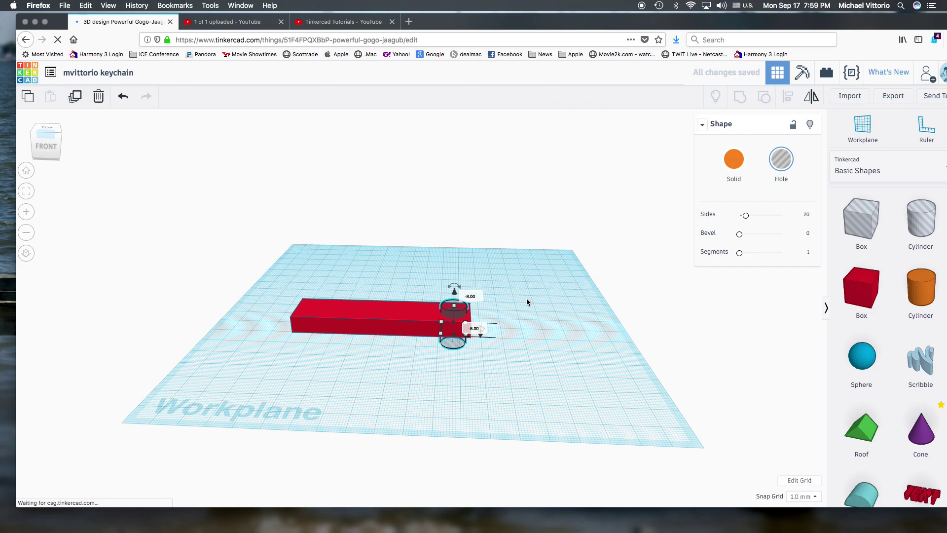
# - Group the red bar with the cylinder hole to cut the key ring opening
pyautogui.moveTo(526, 298); pyautogui.dragTo(533, 324, button='right')
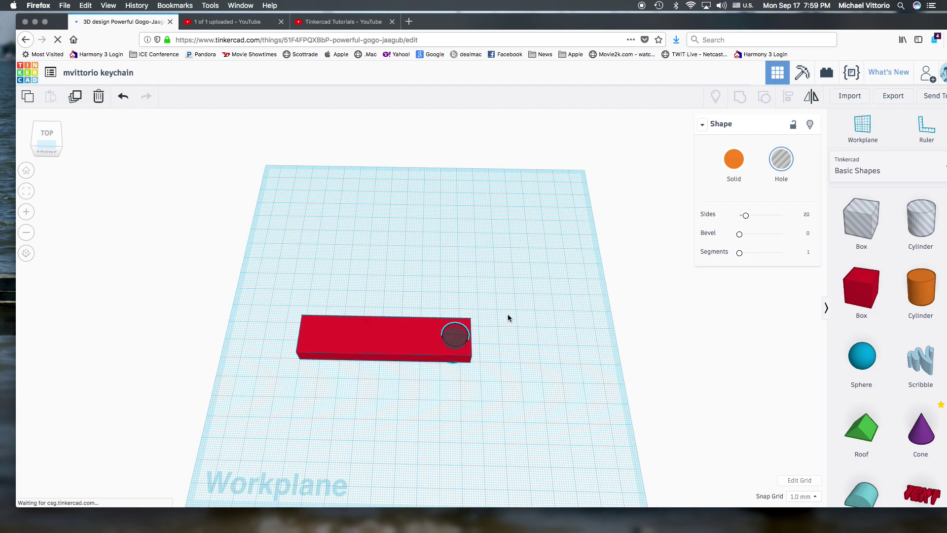
pyautogui.moveTo(274, 274); pyautogui.dragTo(527, 427)
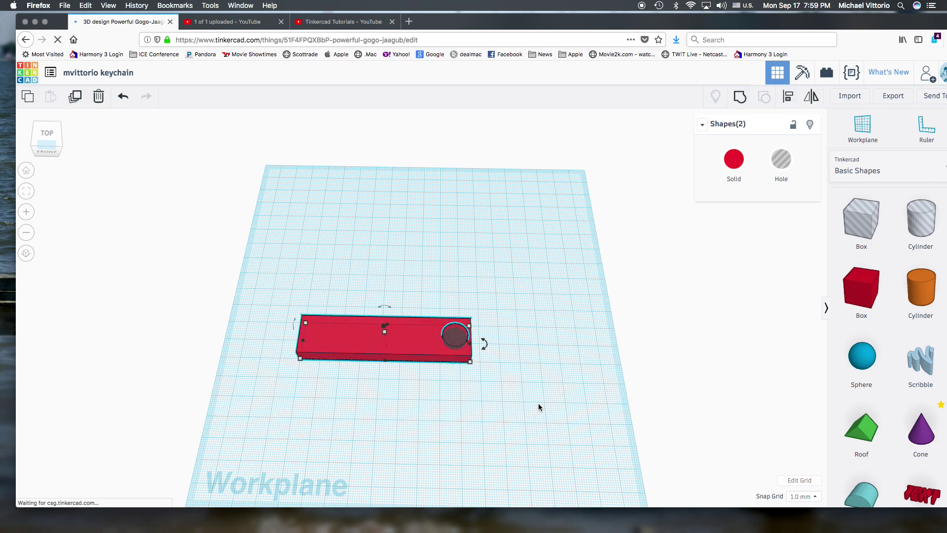
pyautogui.click(736, 99)
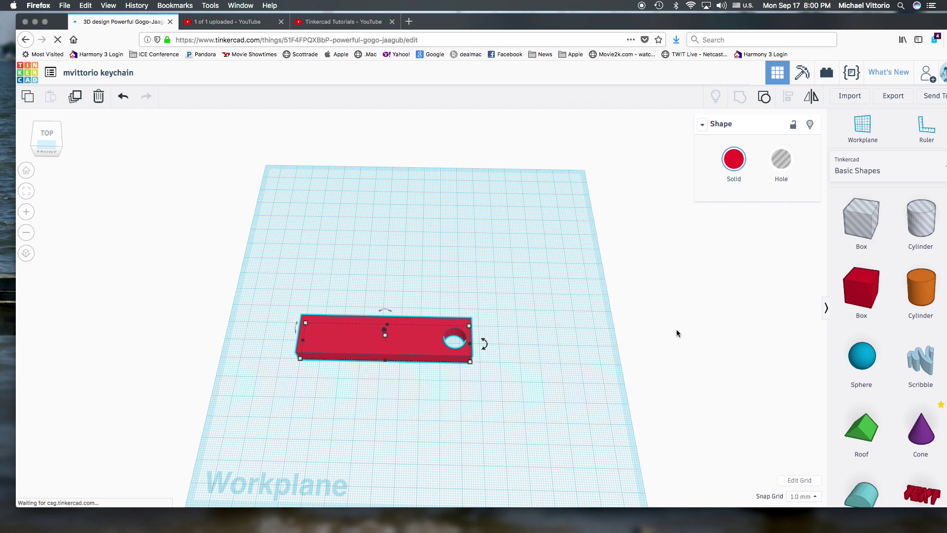
# - Add a solid box to the workplane in front of the red bar and color it yellow
pyautogui.moveTo(858, 292); pyautogui.dragTo(438, 395)
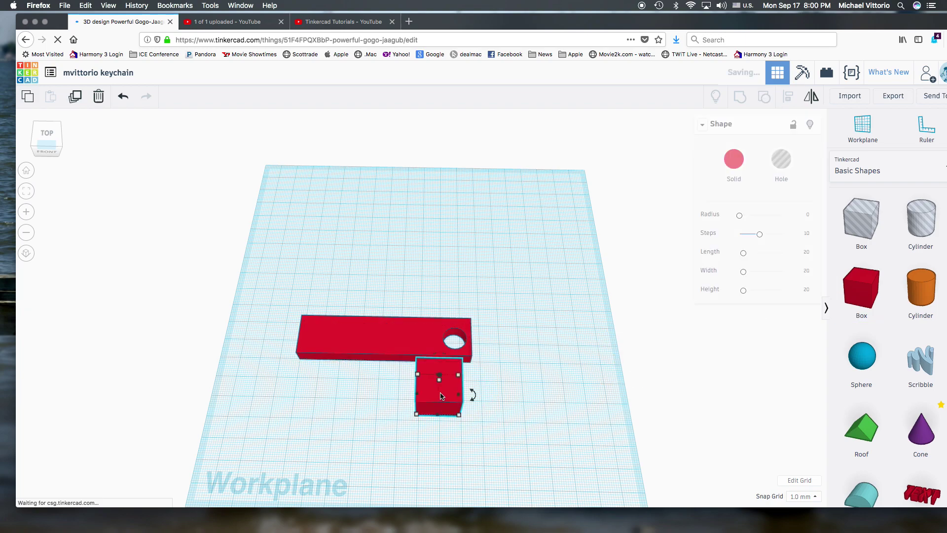
pyautogui.click(735, 160)
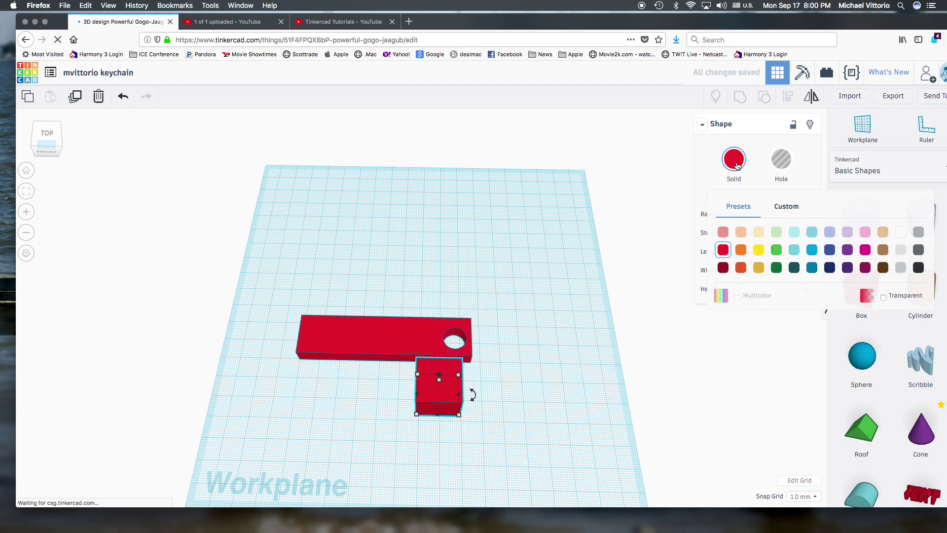
pyautogui.click(755, 251)
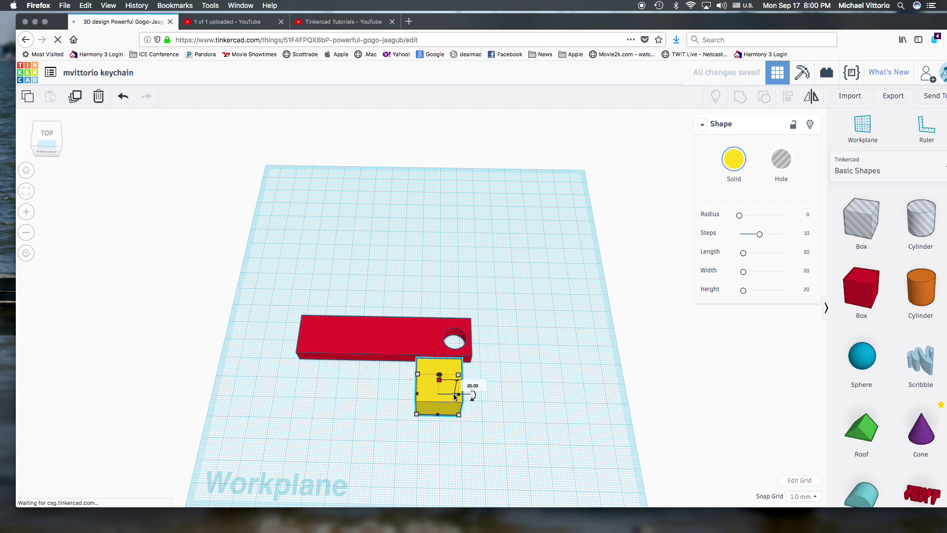
# - Set the yellow box's height to 4 mm and place a new workplane on its upper face
pyautogui.moveTo(507, 380); pyautogui.dragTo(509, 373, button='right')
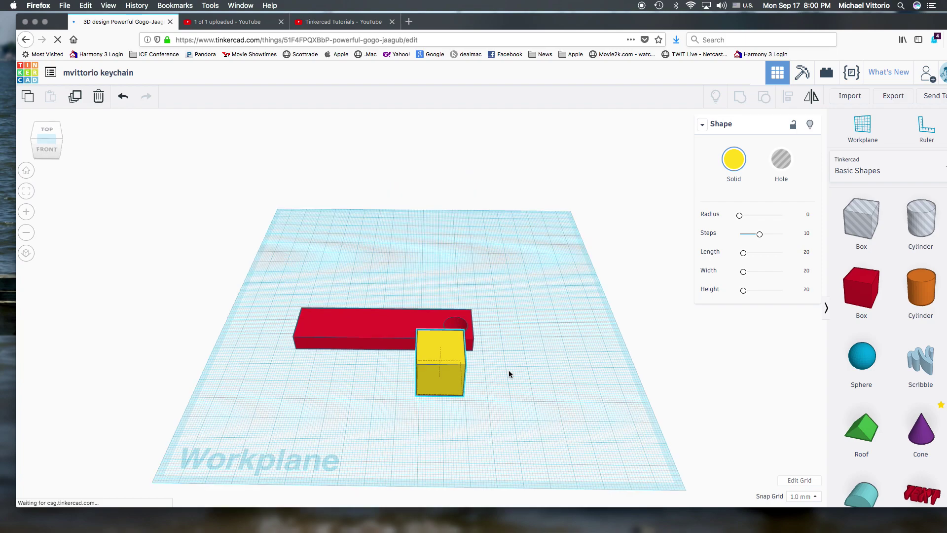
pyautogui.click(452, 352)
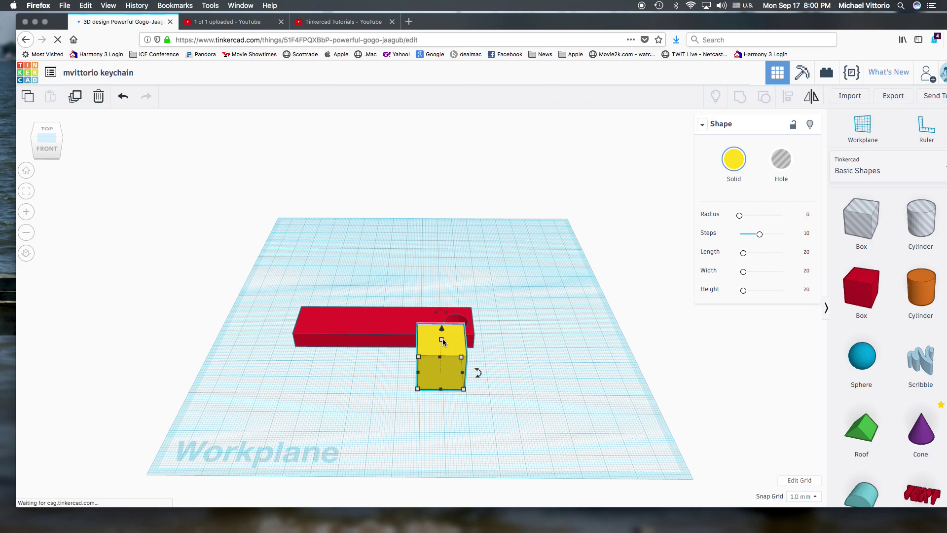
pyautogui.moveTo(442, 340)
pyautogui.click(482, 362)
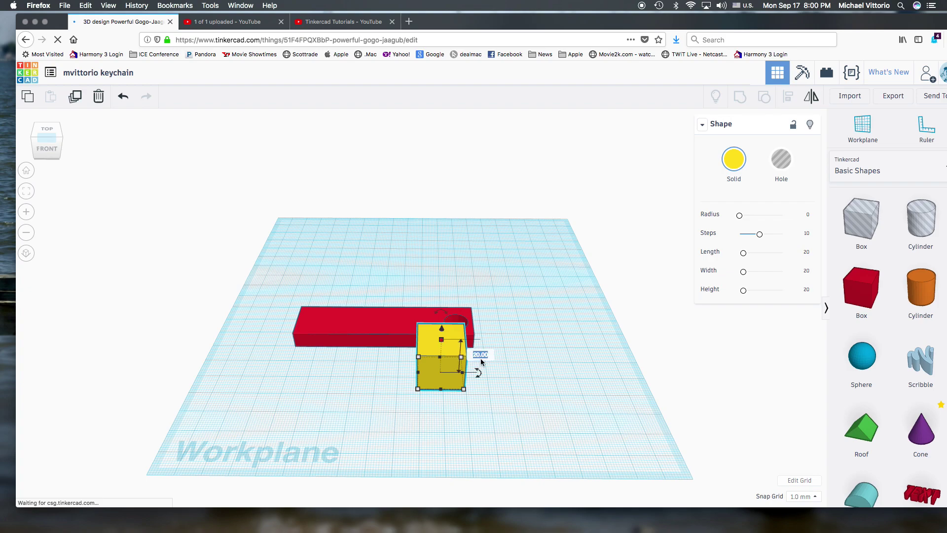
pyautogui.write('4')
pyautogui.press('Return')
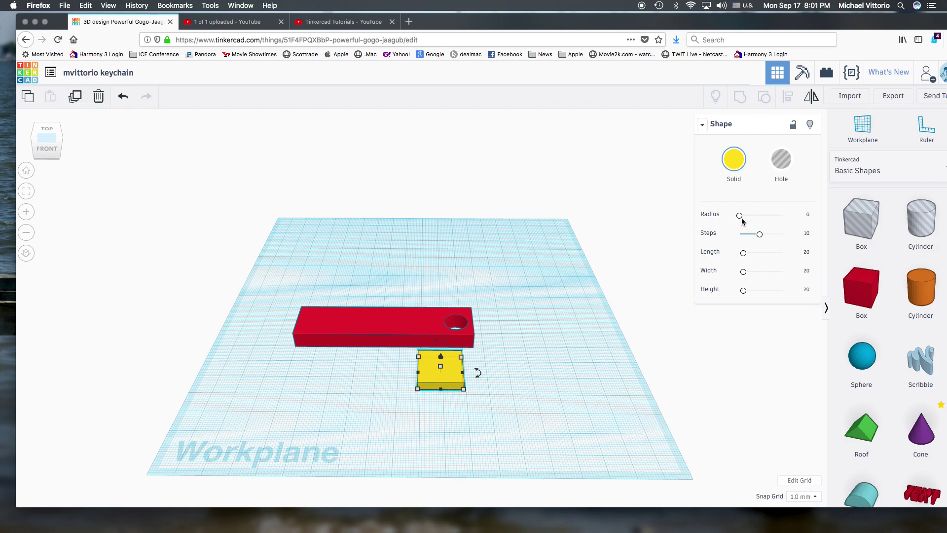
pyautogui.click(862, 130)
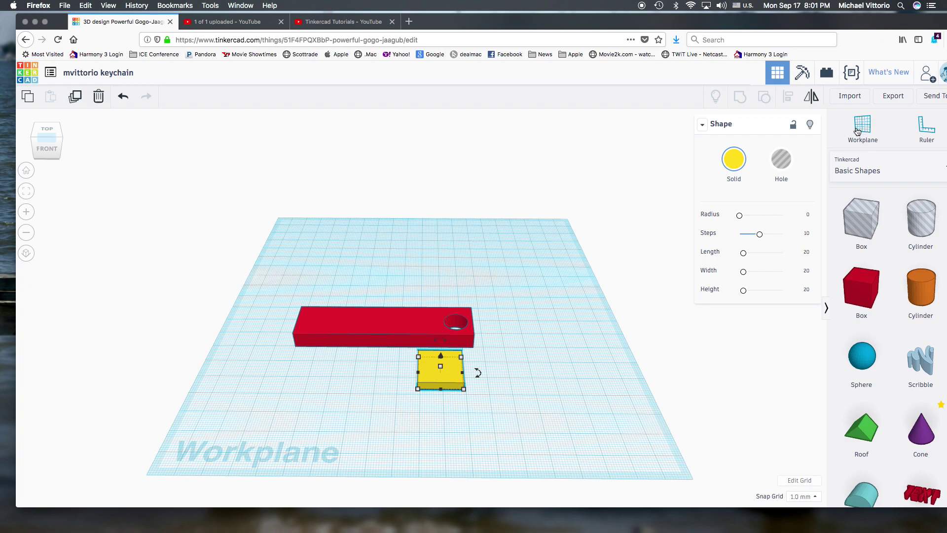
pyautogui.click(448, 371)
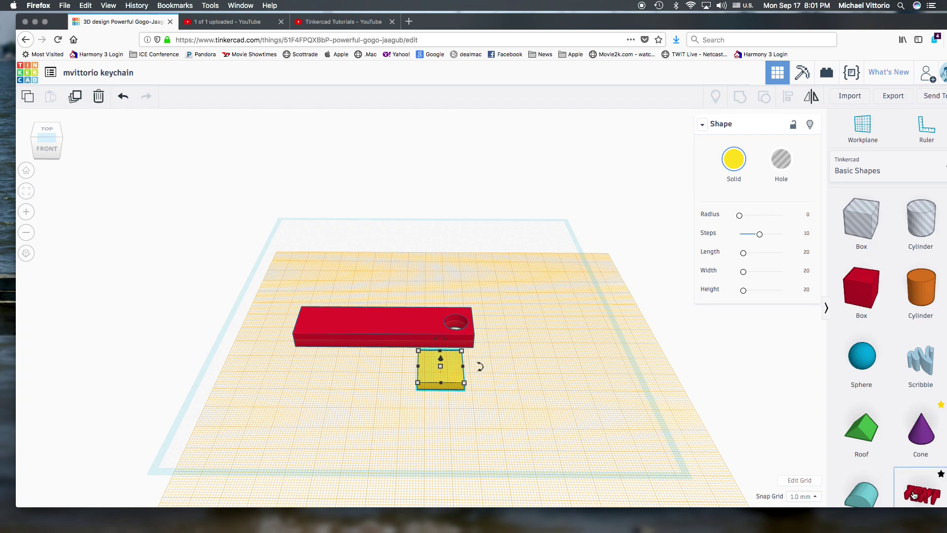
# - Add a text shape on the raised workplane in front of the red bar and change its text to "Tipton"
pyautogui.moveTo(913, 495); pyautogui.dragTo(320, 423)
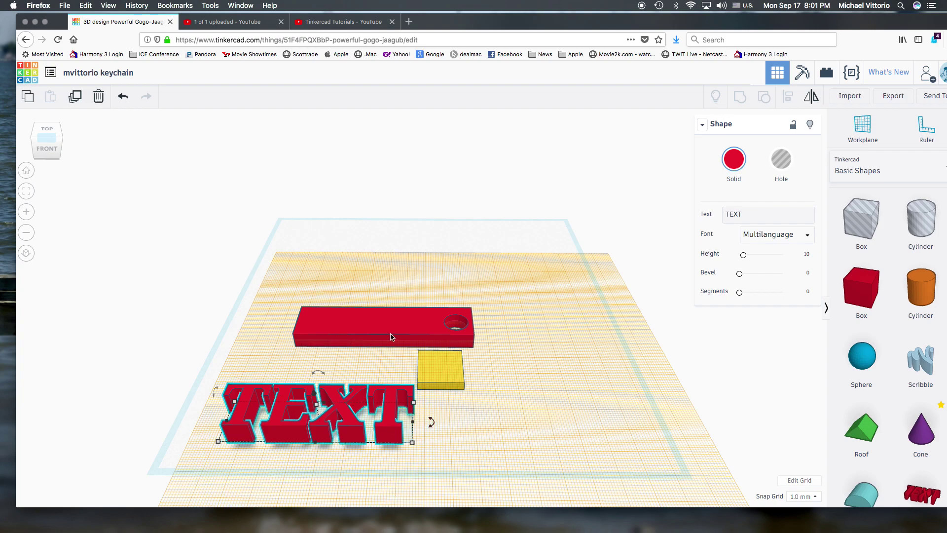
pyautogui.click(745, 215)
pyautogui.press('BackSpace')
pyautogui.press('BackSpace')
pyautogui.press('BackSpace')
pyautogui.press('BackSpace')
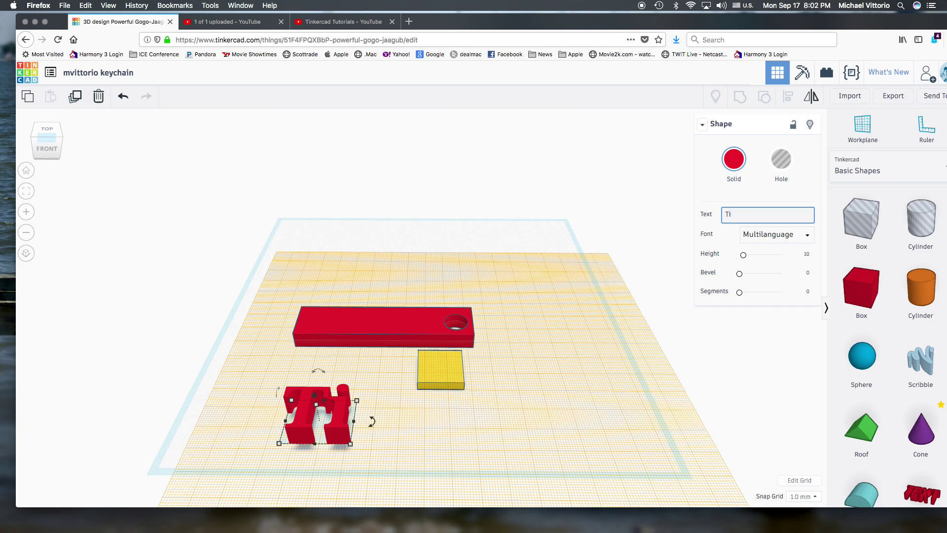
pyautogui.write('pto')
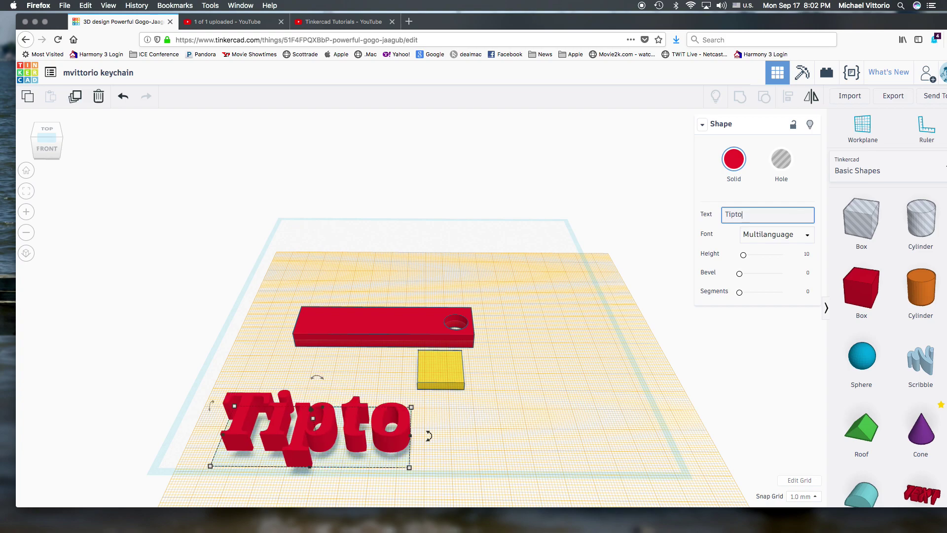
pyautogui.write('o')
pyautogui.press('BackSpace')
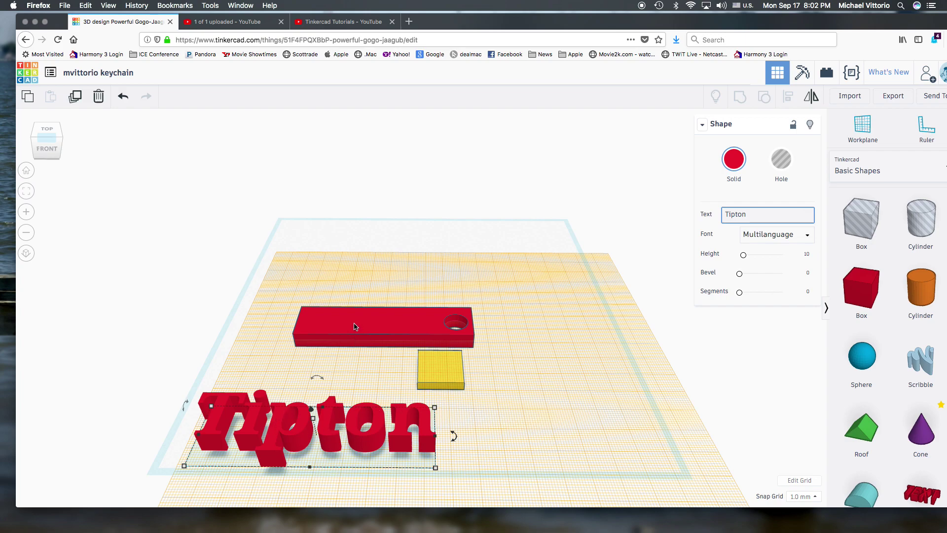
# - Resize the Tipton text to 16 mm deep and 60 mm long
pyautogui.moveTo(436, 469)
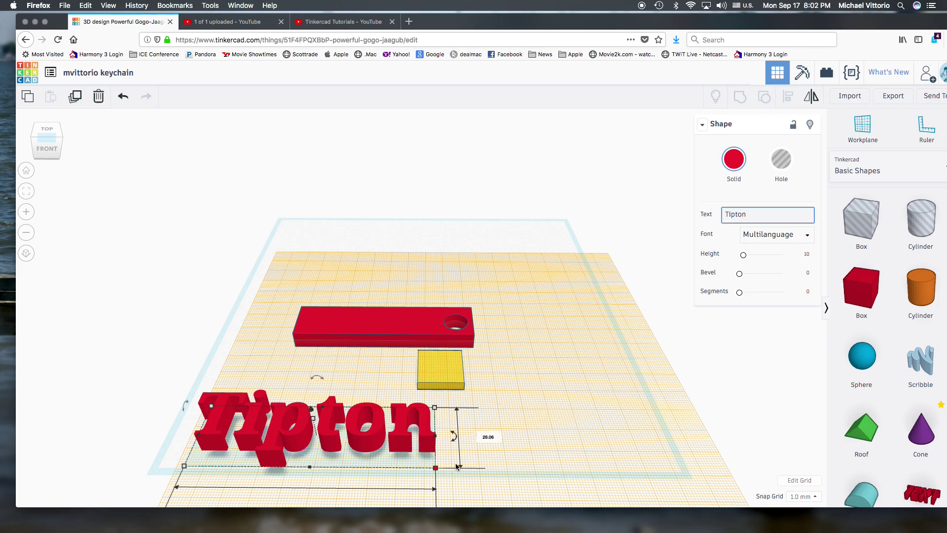
pyautogui.click(484, 437)
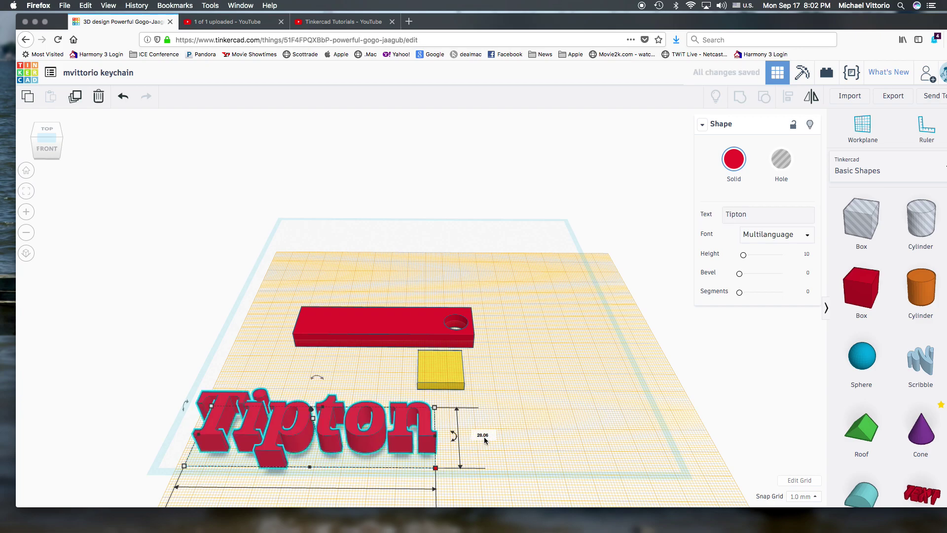
pyautogui.click(484, 437)
pyautogui.write('16')
pyautogui.press('Return')
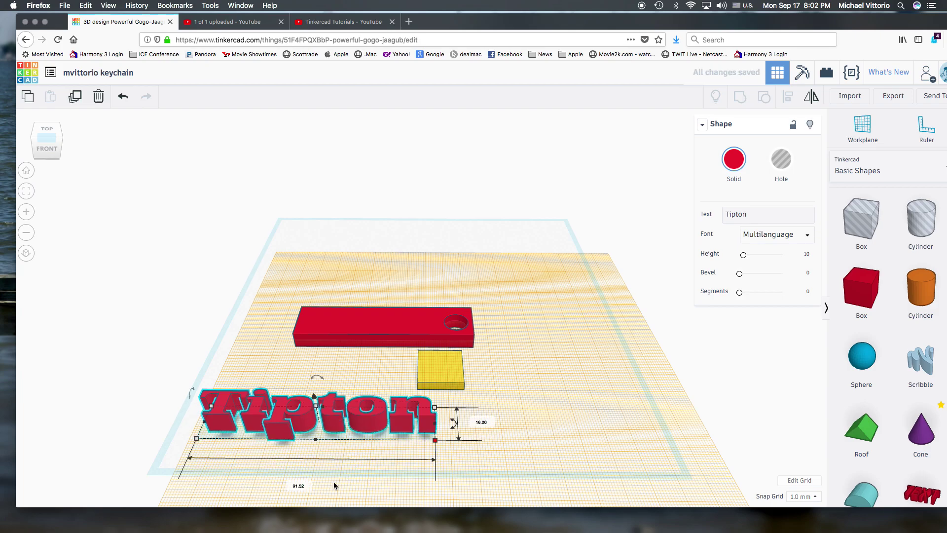
pyautogui.click(301, 485)
pyautogui.write('60')
pyautogui.press('Return')
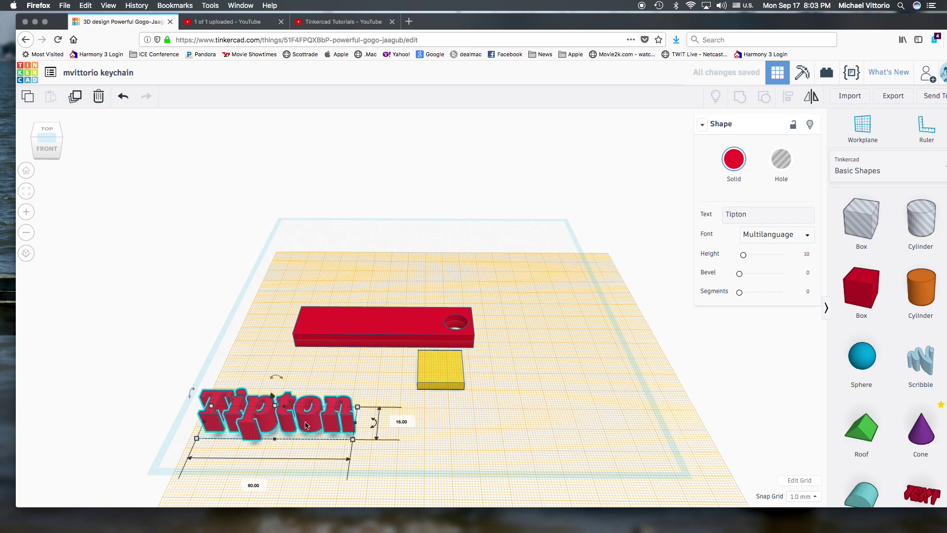
# - Move the Tipton text onto the red bar beside the key ring hole and color it dark blue
pyautogui.moveTo(309, 424); pyautogui.dragTo(394, 325)
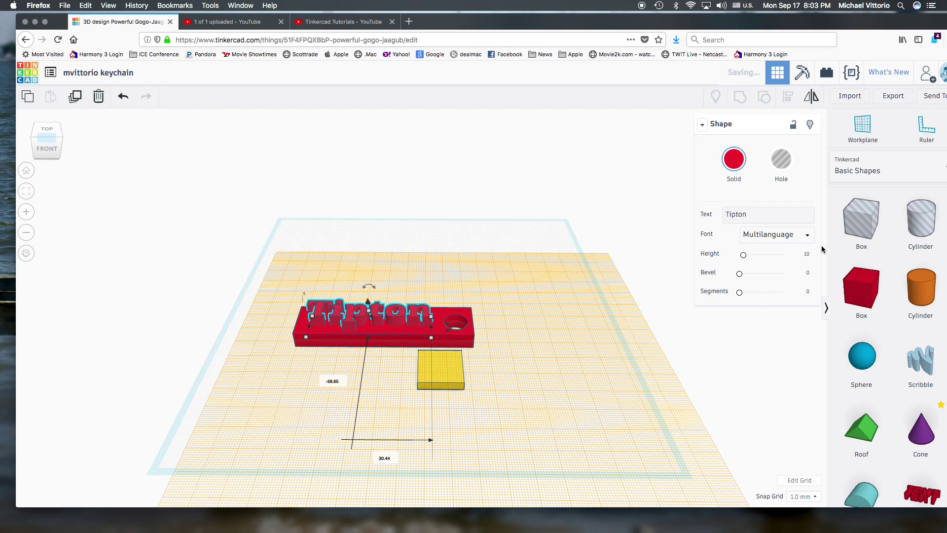
pyautogui.click(739, 166)
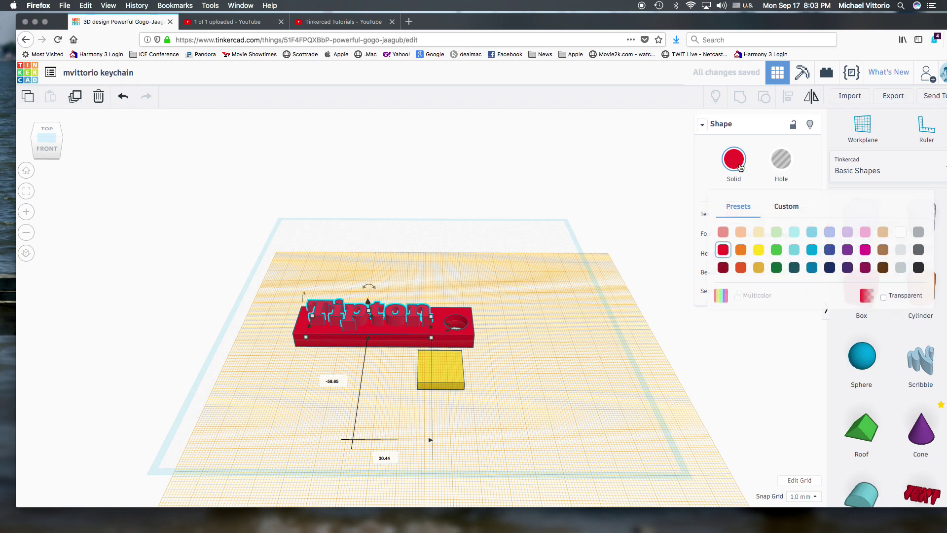
pyautogui.click(828, 268)
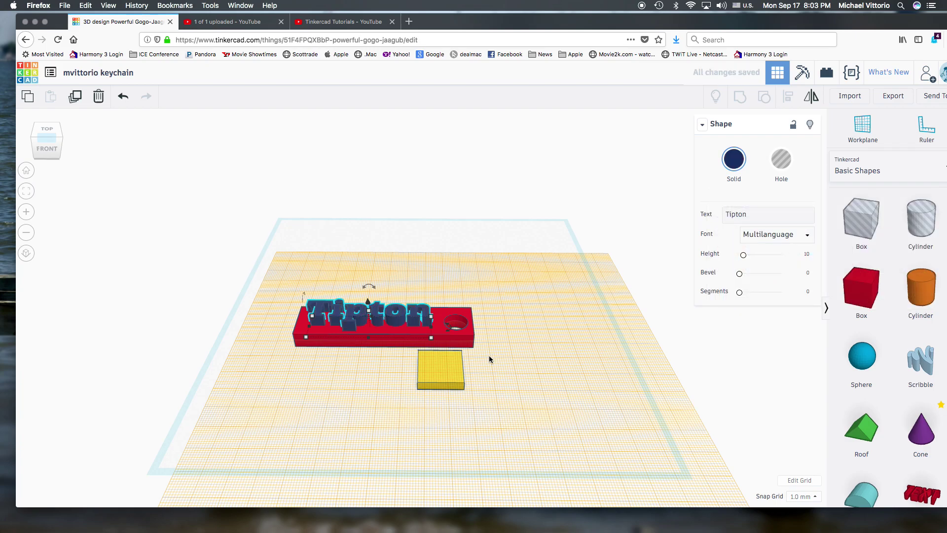
# - Try shifting the Tipton text 2 mm toward the bar's front edge, and move it back by the same distance
pyautogui.scroll(3, 489, 358)
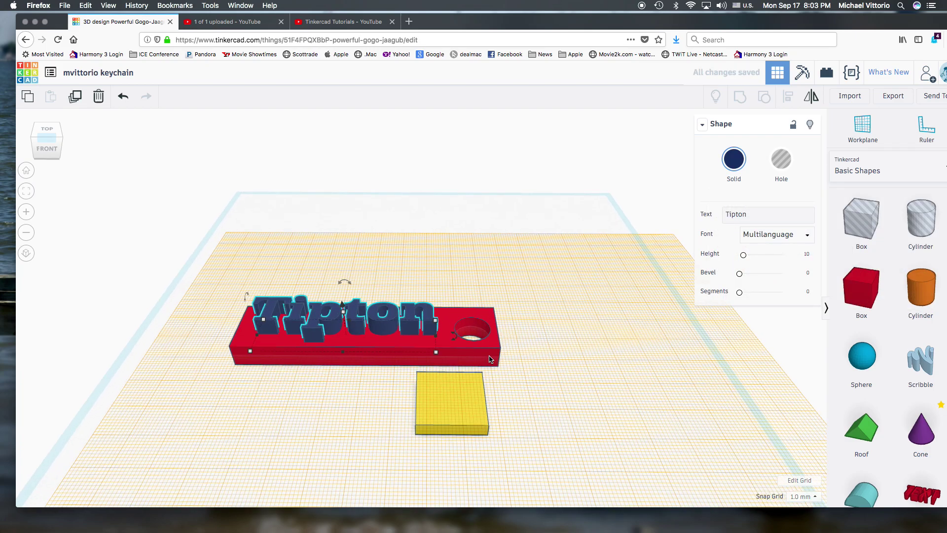
pyautogui.scroll(2, 489, 359)
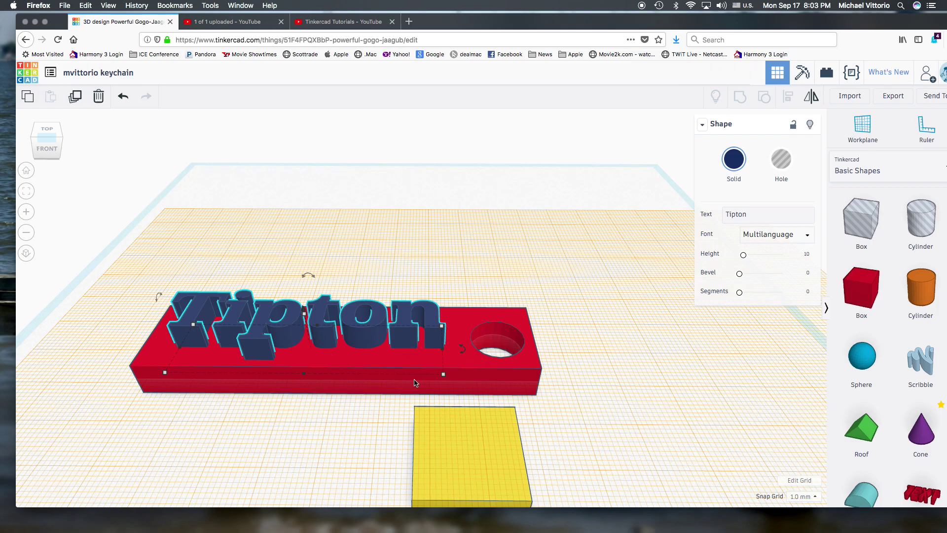
pyautogui.click(367, 340)
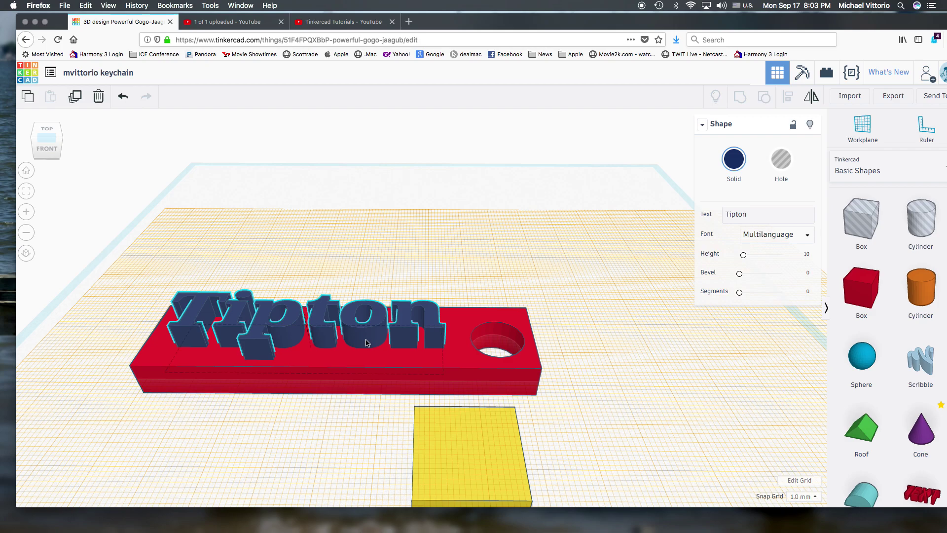
pyautogui.press('Down')
pyautogui.press('Down')
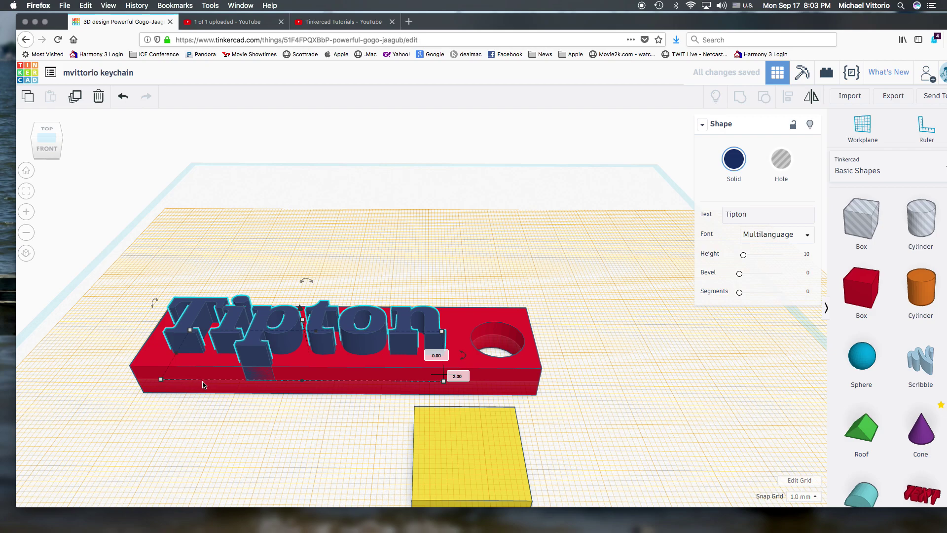
pyautogui.click(261, 352)
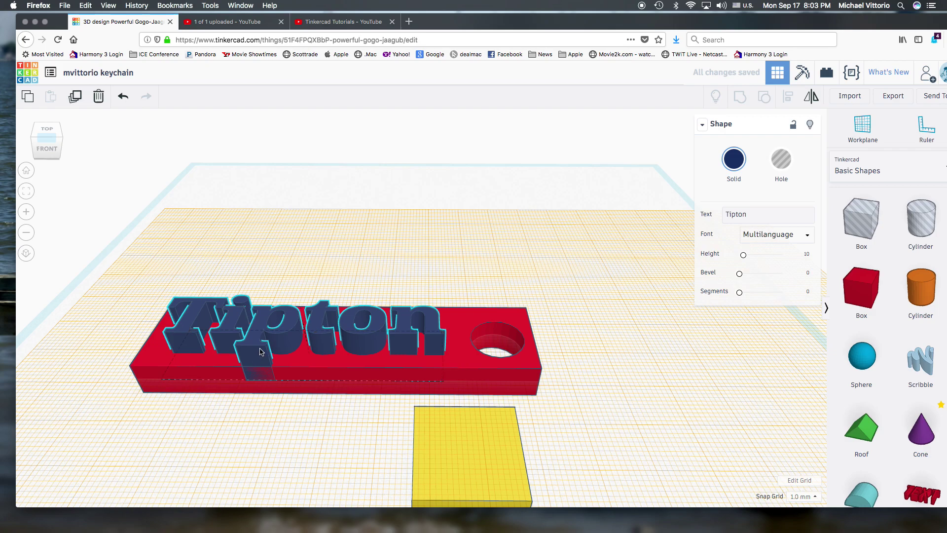
pyautogui.press('Up')
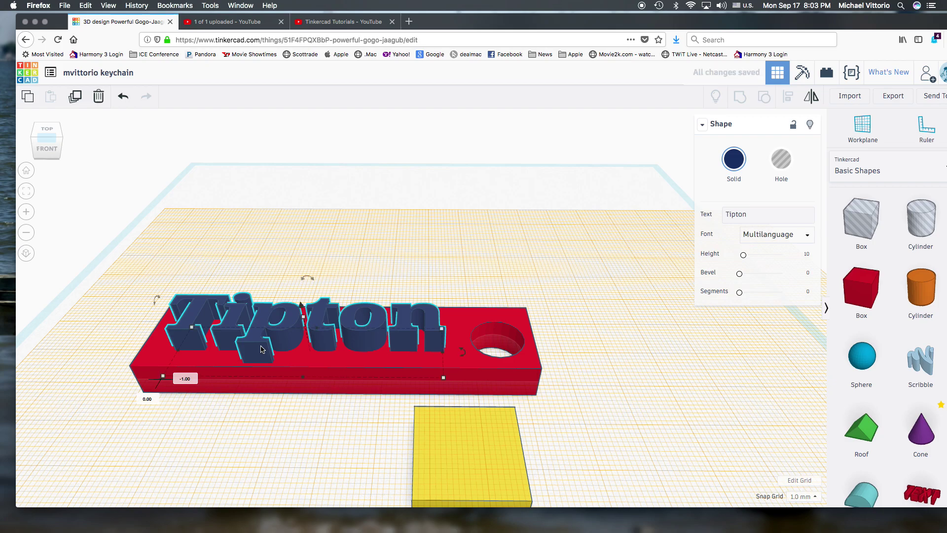
pyautogui.press('Up')
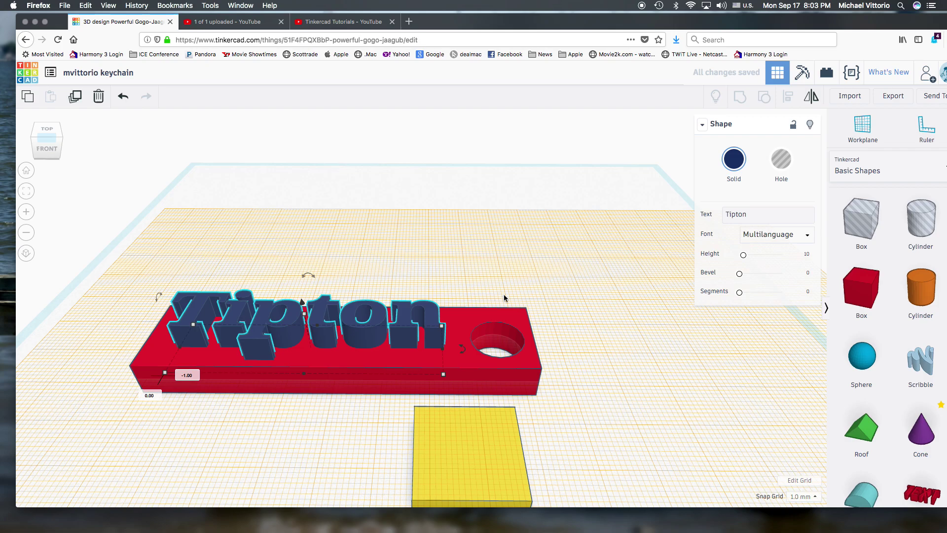
# - Turn the Tipton text into a hole and delete the yellow helper box
pyautogui.moveTo(513, 269); pyautogui.dragTo(517, 342, button='right')
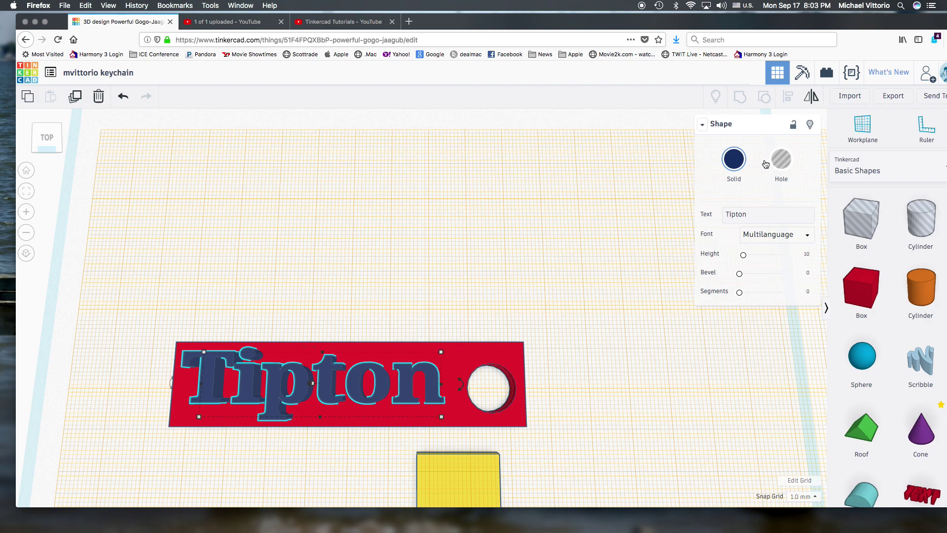
pyautogui.click(789, 162)
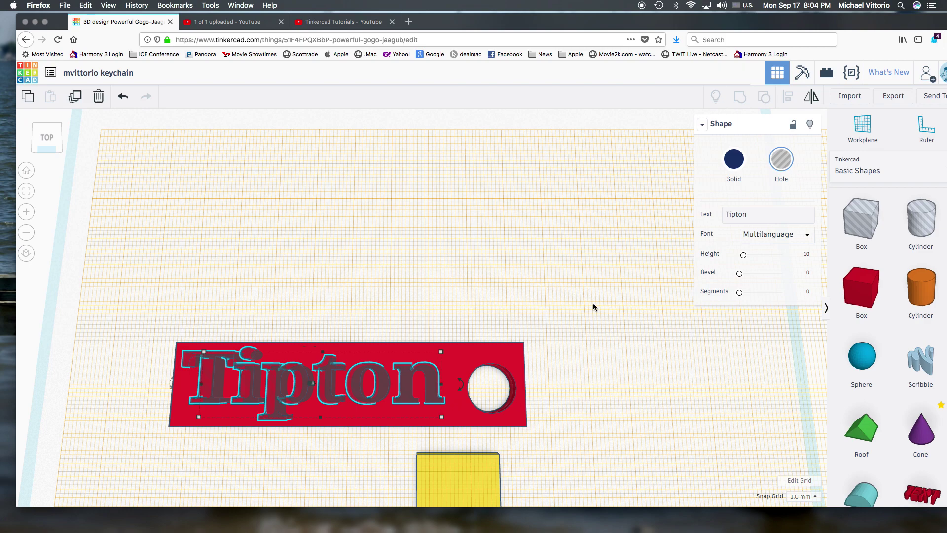
pyautogui.click(484, 466)
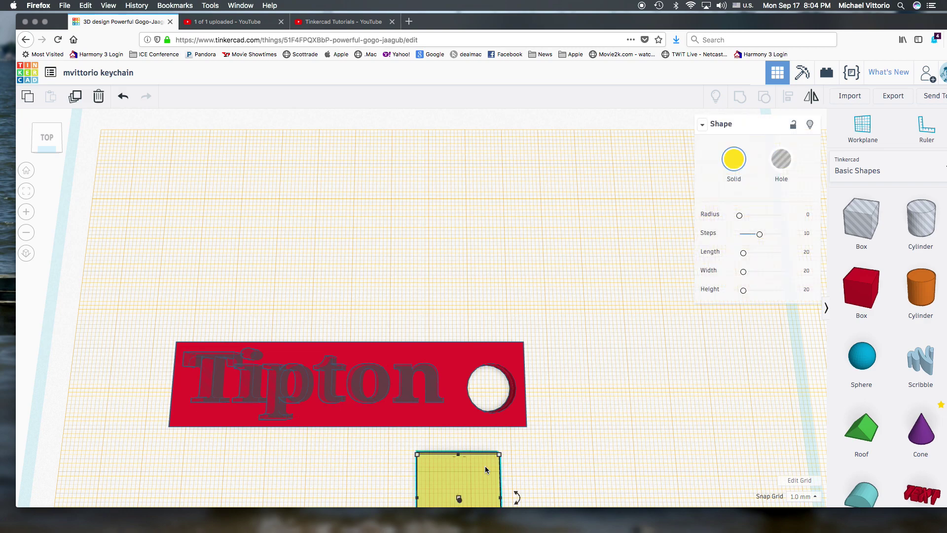
pyautogui.press('Delete')
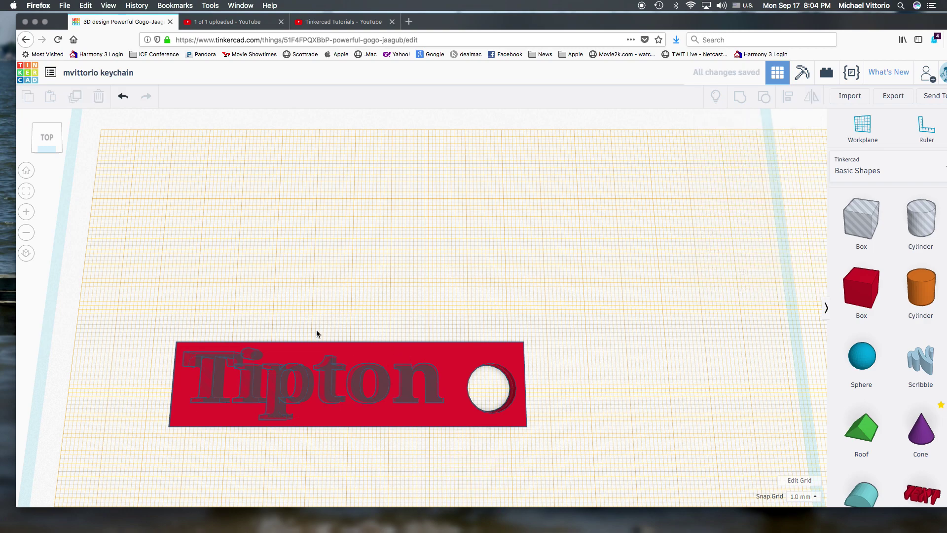
# - Group the red bar with the Tipton text hole to engrave the lettering into the bar
pyautogui.moveTo(129, 270); pyautogui.dragTo(604, 481)
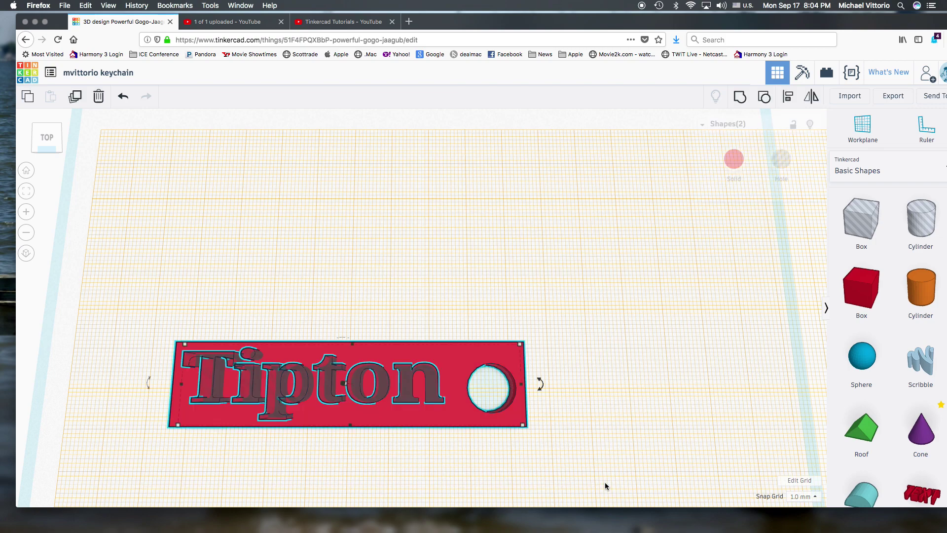
pyautogui.click(740, 97)
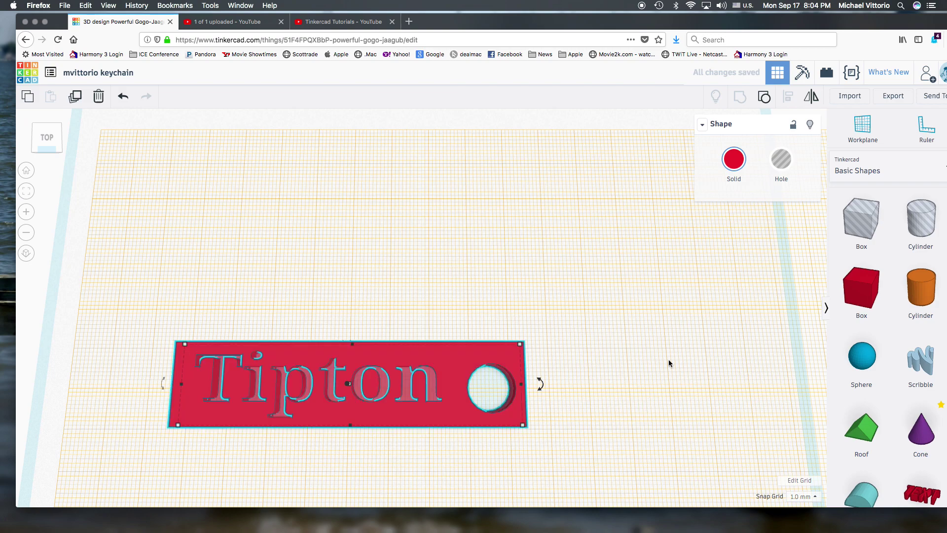
# - Reset the workplane to the original base grid and view the engraved keychain from above
pyautogui.moveTo(625, 408); pyautogui.dragTo(611, 344, button='right')
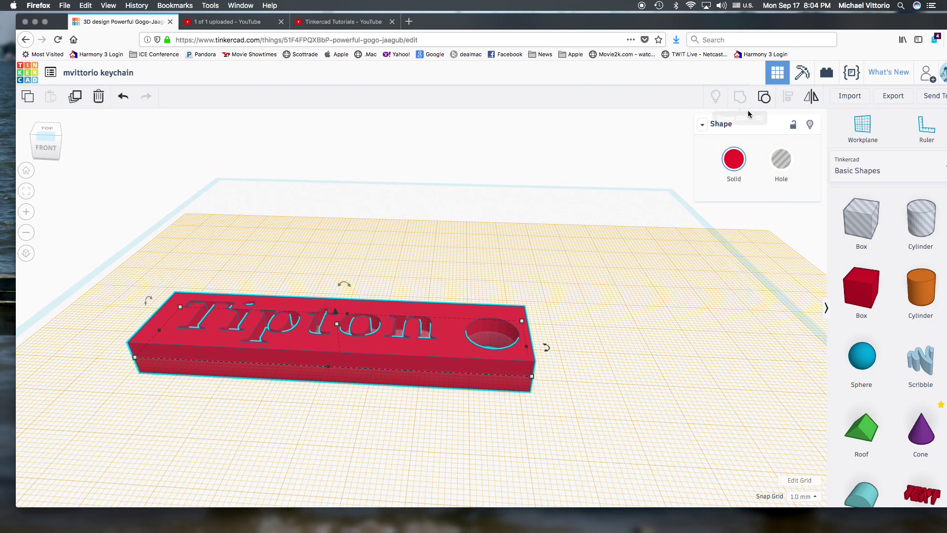
pyautogui.click(590, 315)
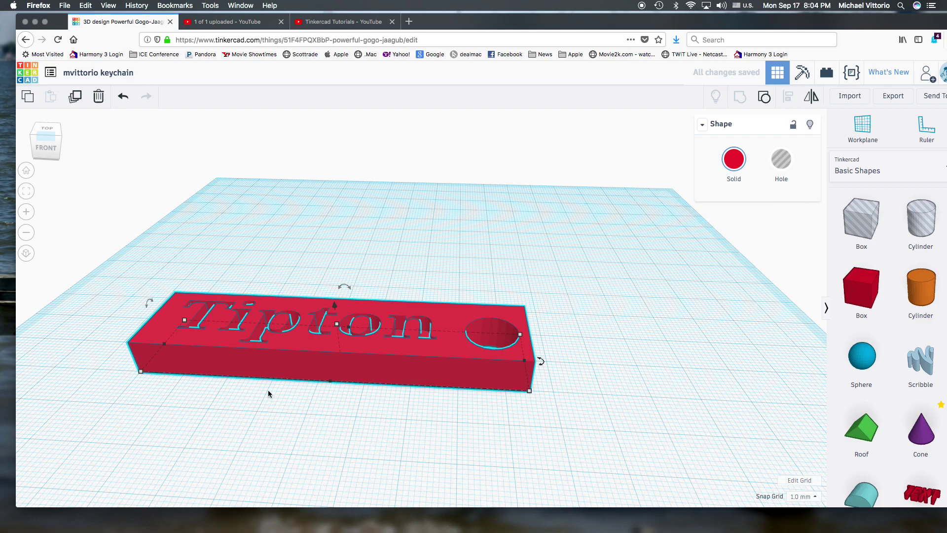
pyautogui.moveTo(424, 253); pyautogui.dragTo(429, 280, button='right')
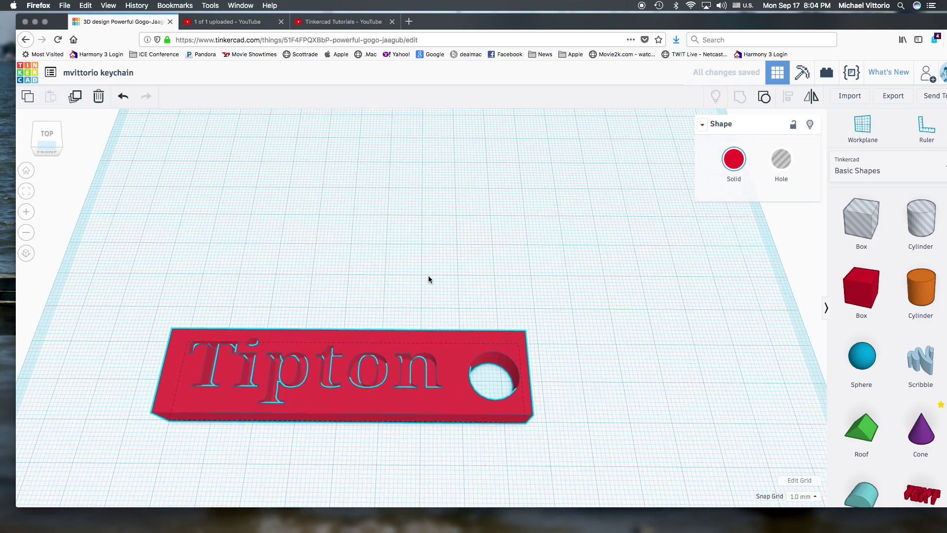
pyautogui.click(274, 379)
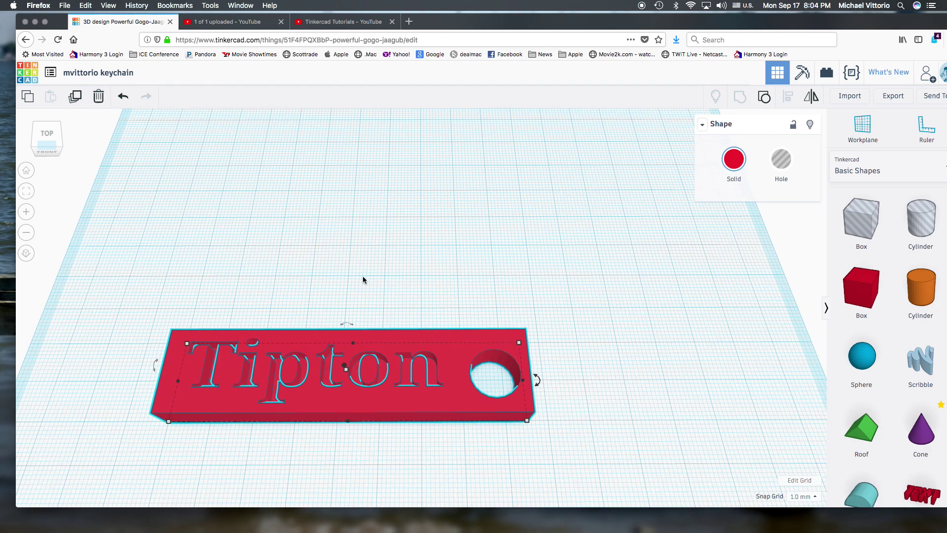